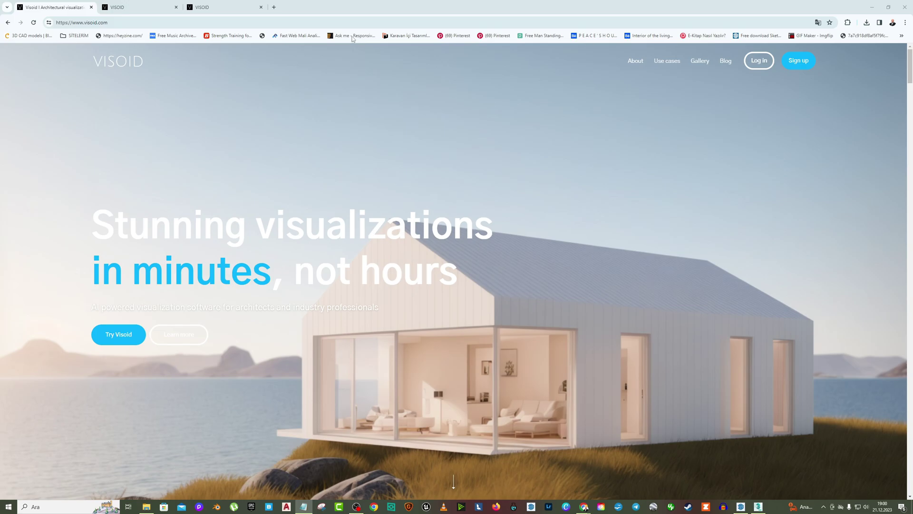
Switch to the open VISOID web app and dismiss its welcome guide to reach the workspace.
{"action": "left_click", "coordinate": [114, 23]}
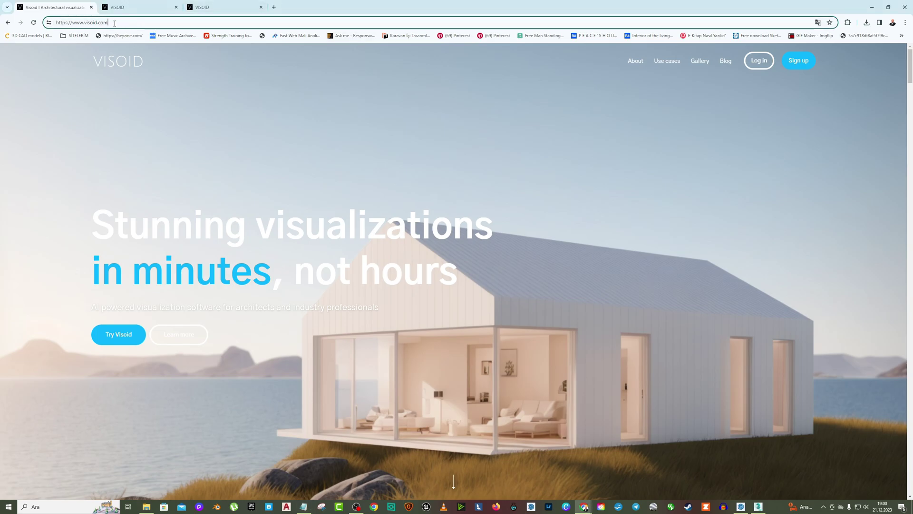
{"action": "key", "text": "ctrl+a"}
{"action": "left_click", "coordinate": [212, 6]}
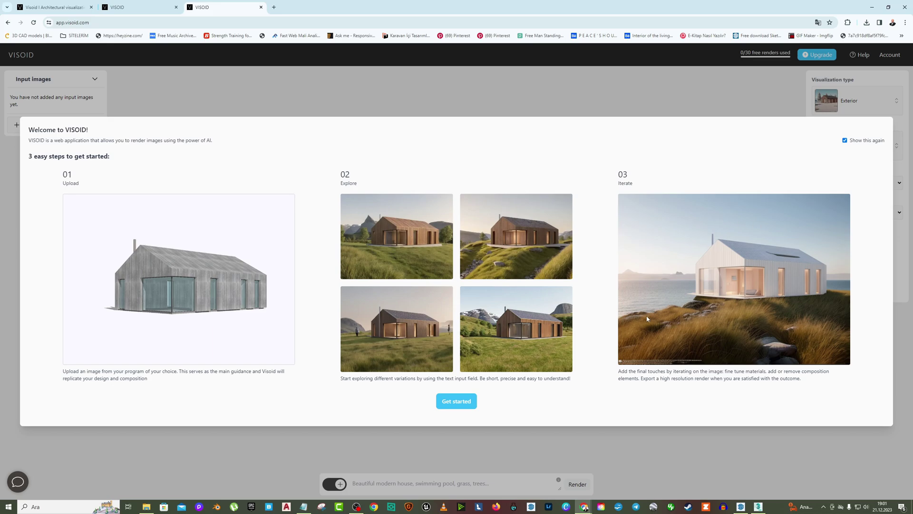
{"action": "left_click", "coordinate": [451, 403]}
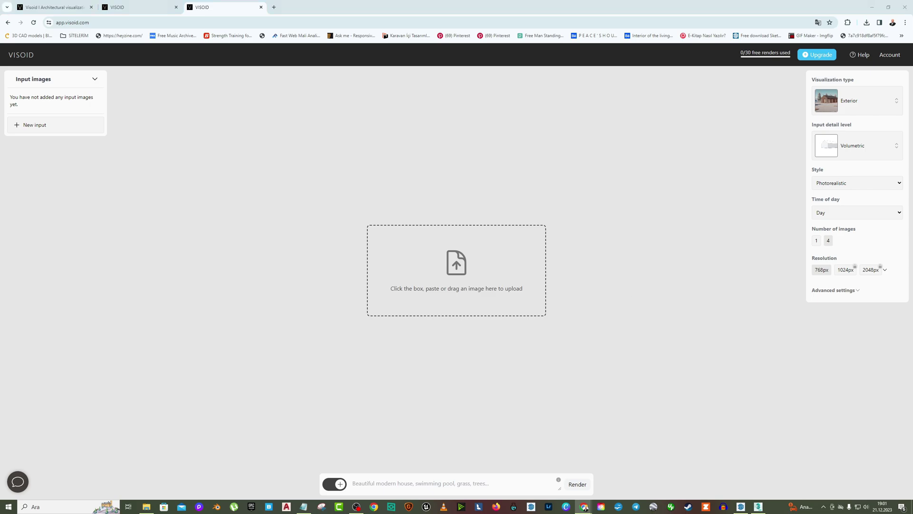
Upload the house image ext34.jpg from the desktop as the input image.
{"action": "left_click", "coordinate": [584, 507]}
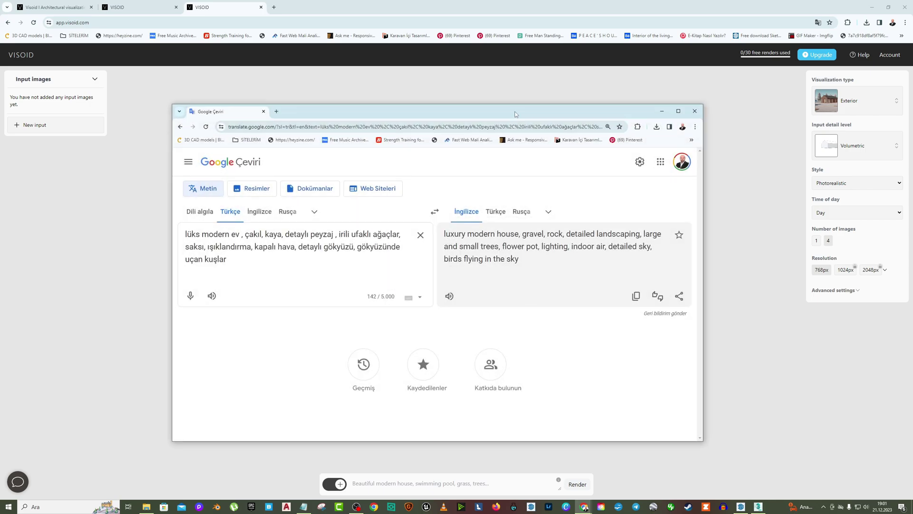
{"action": "left_click", "coordinate": [584, 507]}
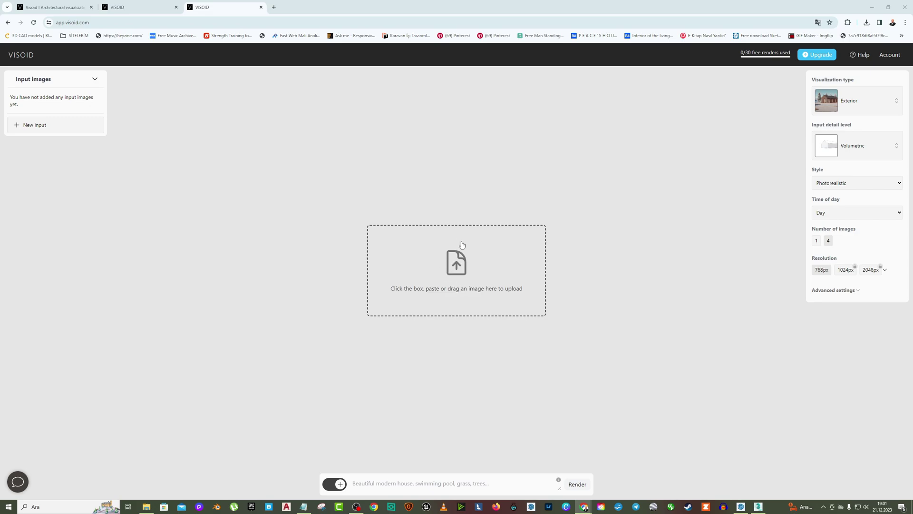
{"action": "left_click", "coordinate": [451, 267]}
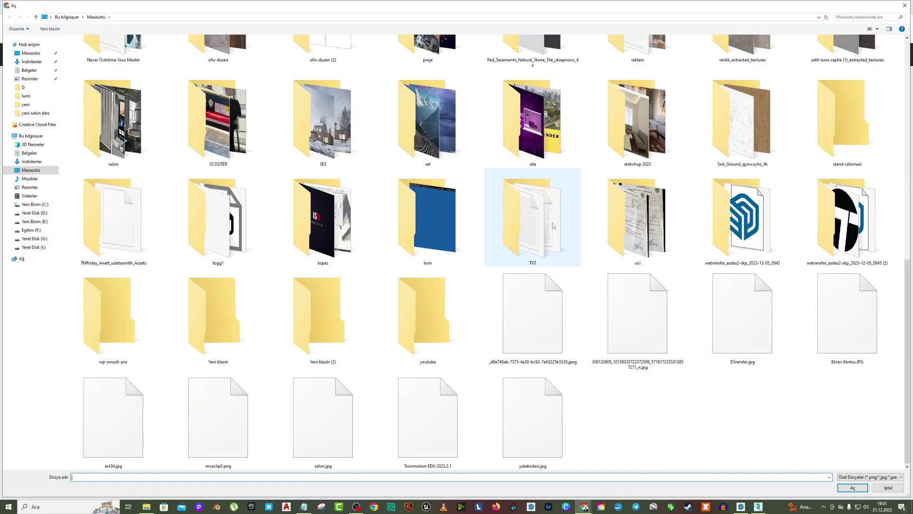
{"action": "left_click", "coordinate": [123, 400]}
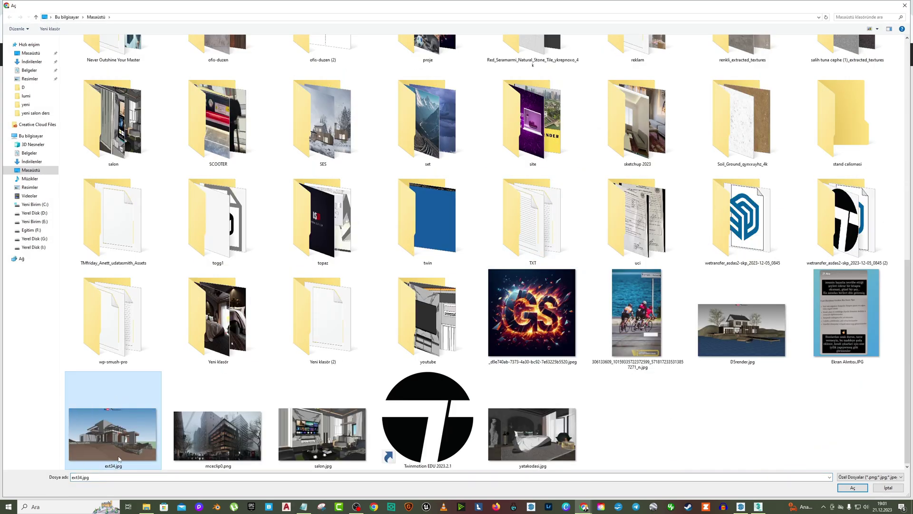
{"action": "left_click", "coordinate": [853, 487]}
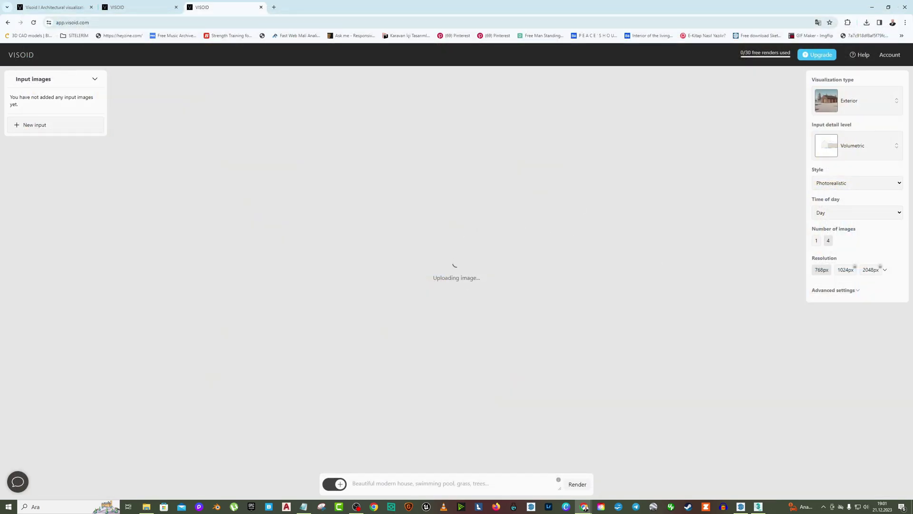
In the Google Translate window, remove the trailing phrase "gökyüzünde uçan kuşlar" and its preceding comma from the Turkish prompt.
{"action": "key", "text": "alt+Tab"}
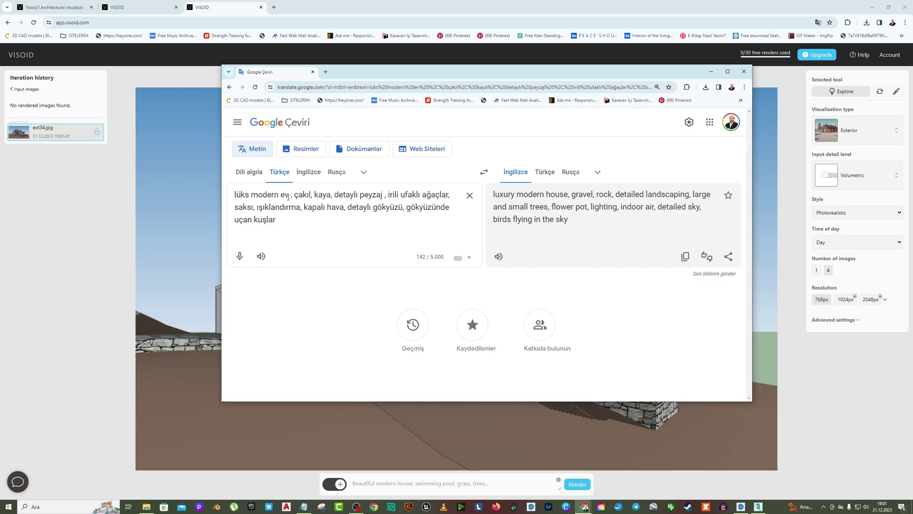
{"action": "left_click", "coordinate": [388, 195]}
{"action": "left_click", "coordinate": [404, 212]}
{"action": "left_click_drag", "start_coordinate": [404, 208], "coordinate": [461, 225]}
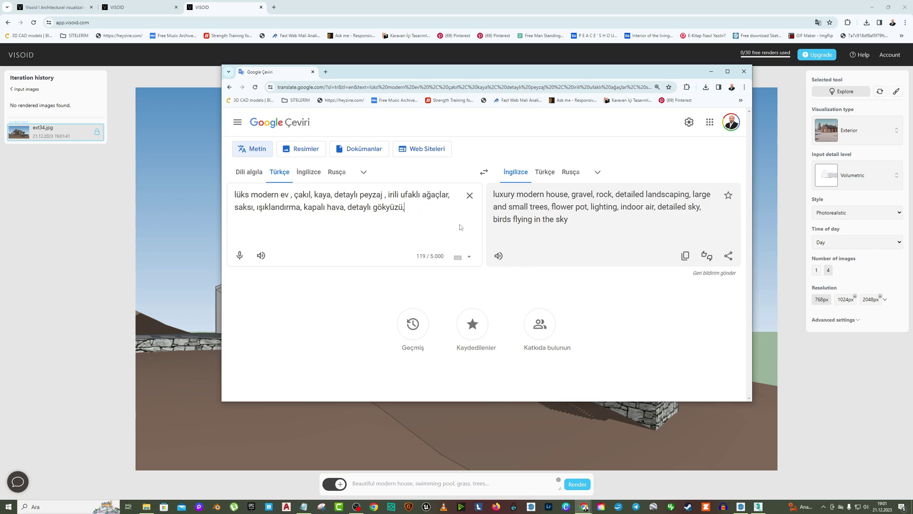
{"action": "key", "text": "BackSpace"}
{"action": "key", "text": "BackSpace"}
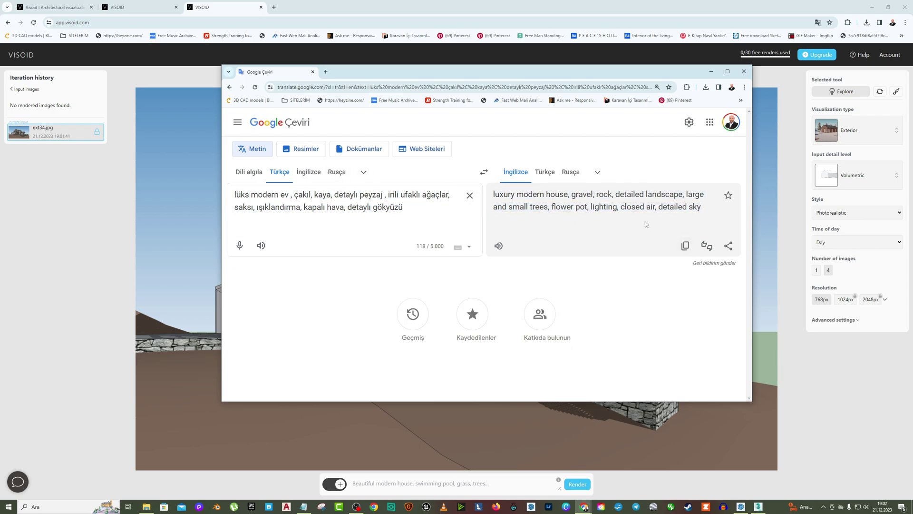
Copy the English translation of the house description and paste it into VISOID as the render prompt.
{"action": "left_click", "coordinate": [685, 246]}
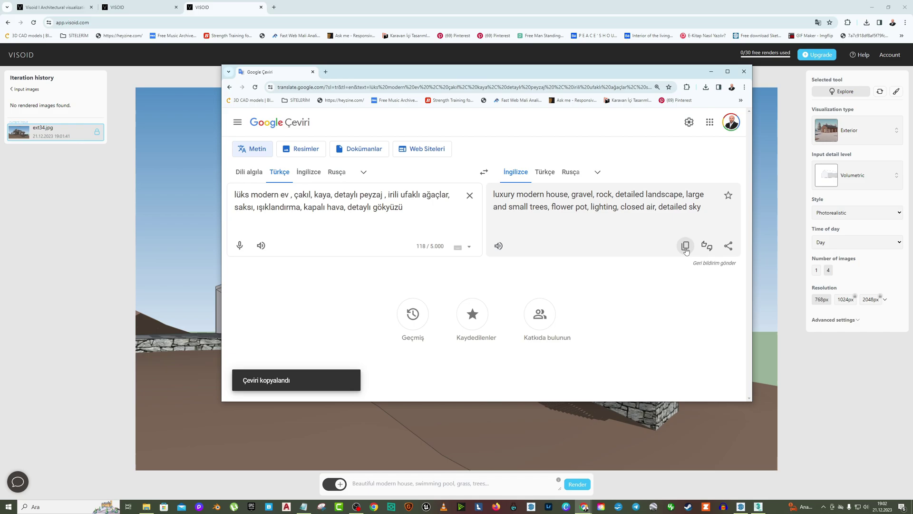
{"action": "left_click", "coordinate": [711, 71]}
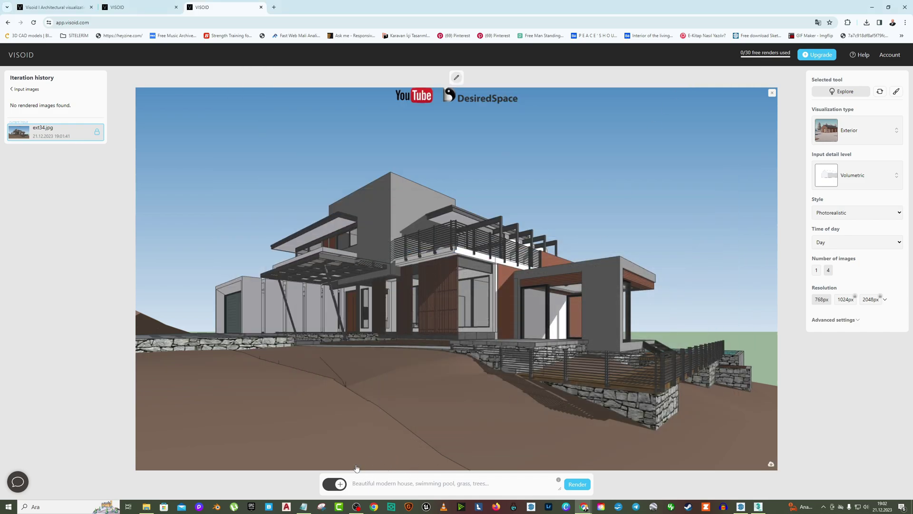
{"action": "key", "text": "ctrl+v"}
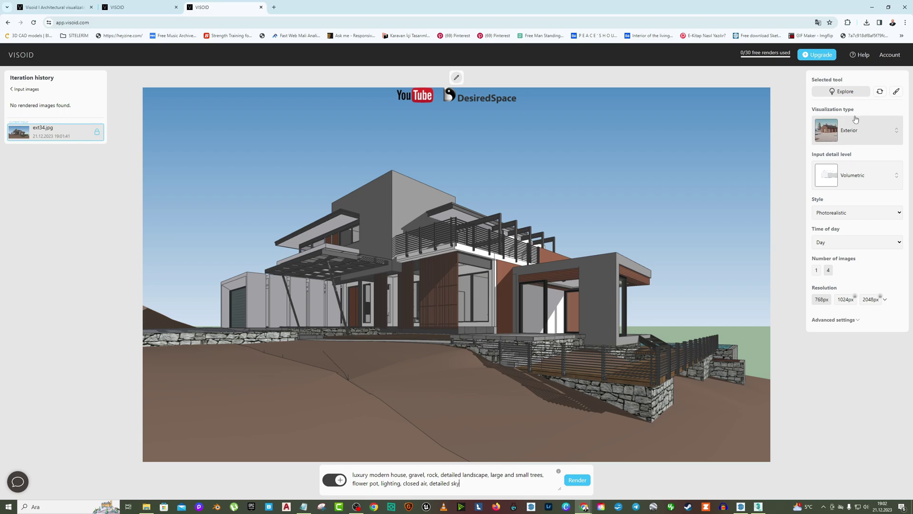
Set the input detail level to Textured and start rendering the house image.
{"action": "left_click", "coordinate": [858, 177]}
{"action": "scroll", "coordinate": [856, 214], "scroll_direction": "down", "scroll_amount": 1}
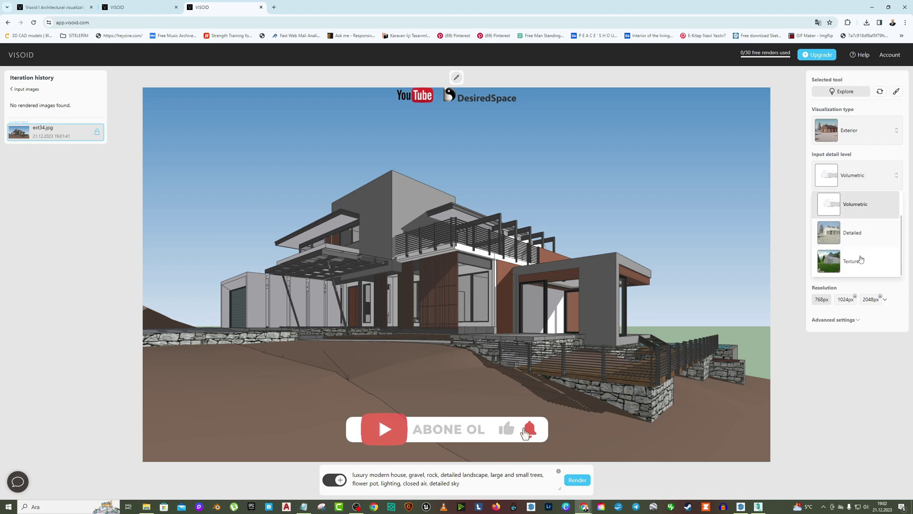
{"action": "left_click", "coordinate": [851, 265]}
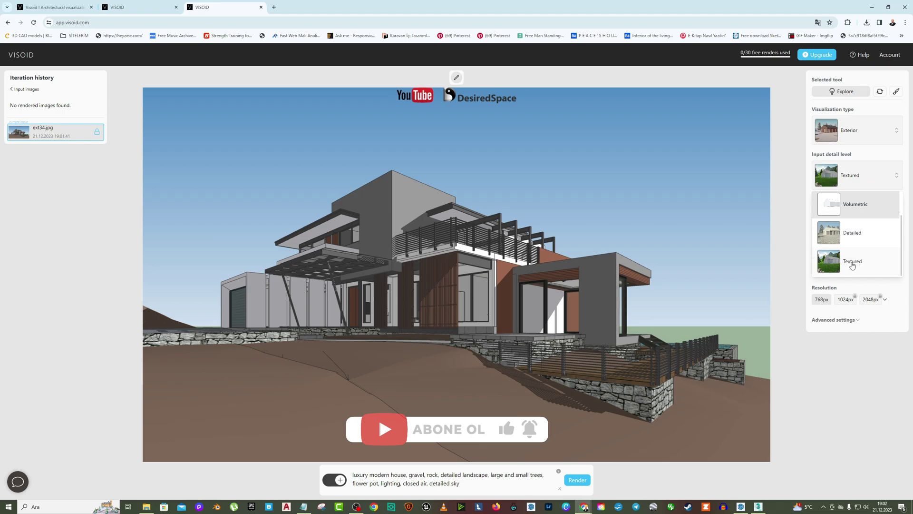
{"action": "left_click", "coordinate": [577, 479]}
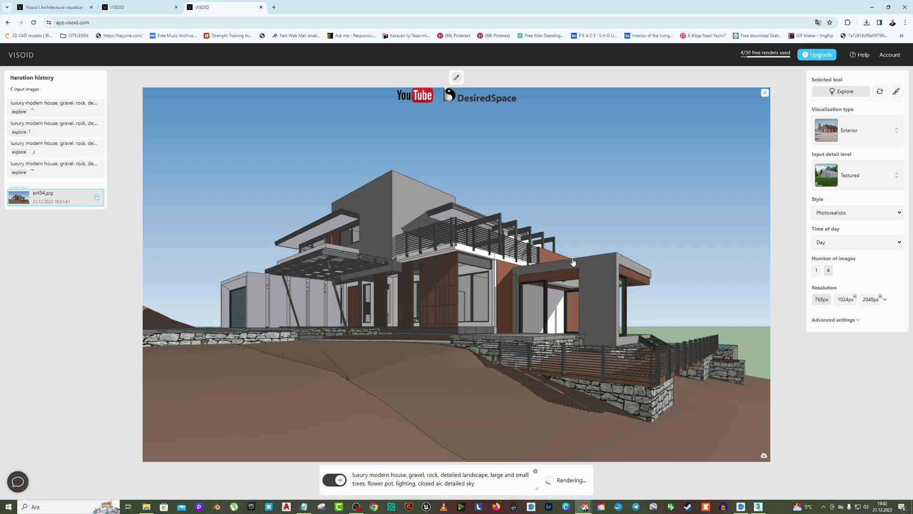
Switch to SketchUp to view the original bedroom scene, and return to the VISOID browser window.
{"action": "left_click", "coordinate": [741, 507]}
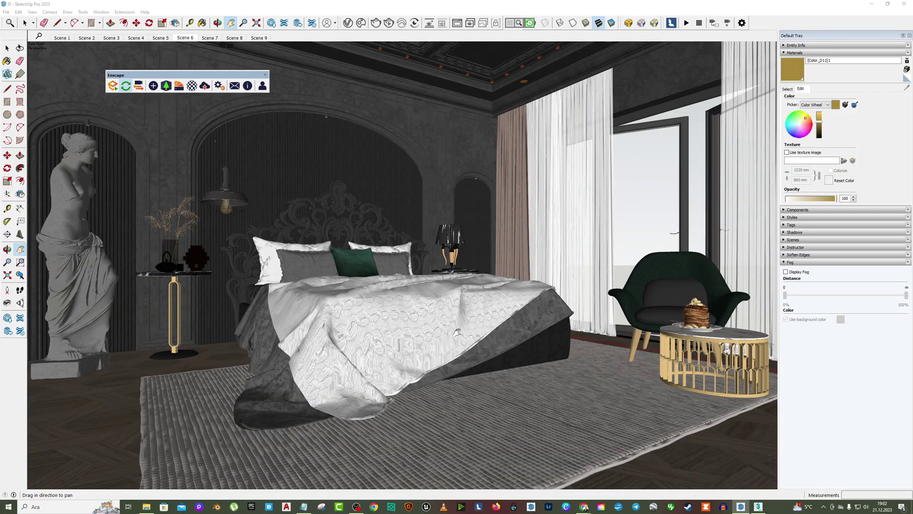
{"action": "mouse_move", "coordinate": [585, 508]}
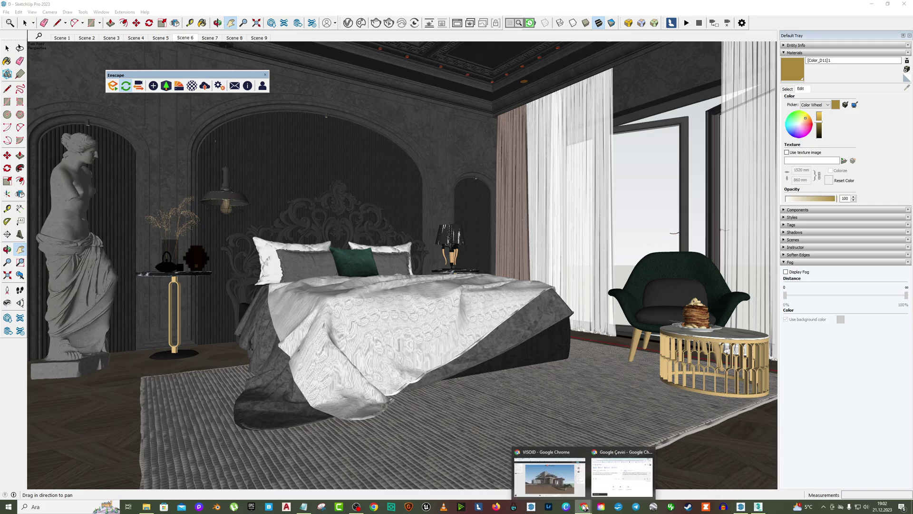
{"action": "left_click", "coordinate": [555, 488]}
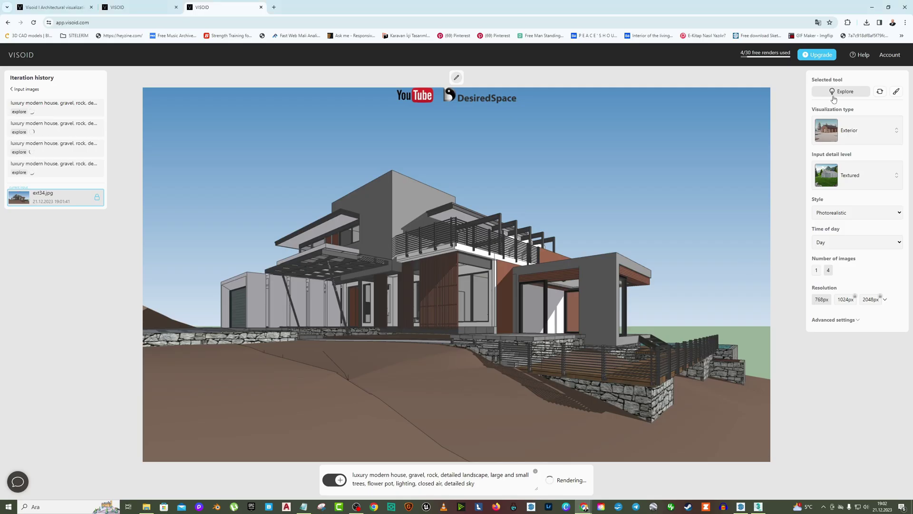
Locate the most recent download in its folder from Chrome's download list and open the bedroom render for viewing.
{"action": "left_click", "coordinate": [906, 23]}
{"action": "left_click", "coordinate": [807, 112]}
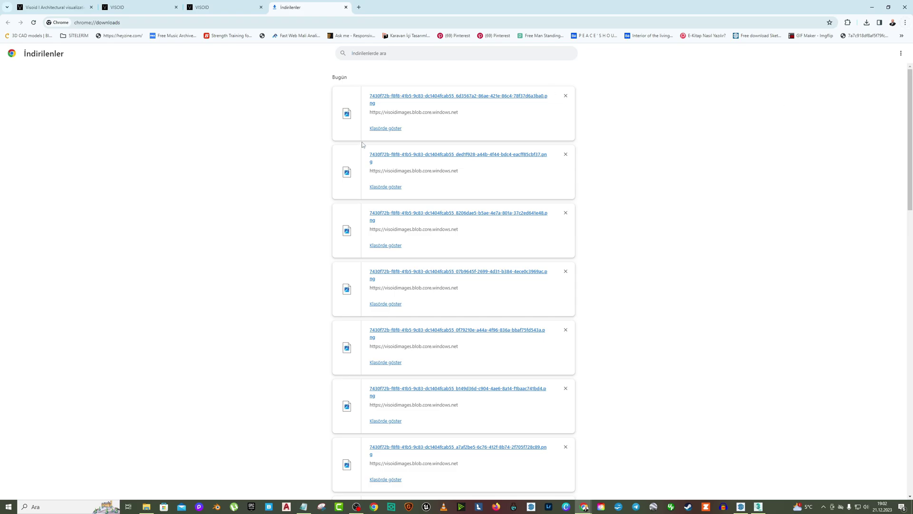
{"action": "left_click", "coordinate": [385, 128]}
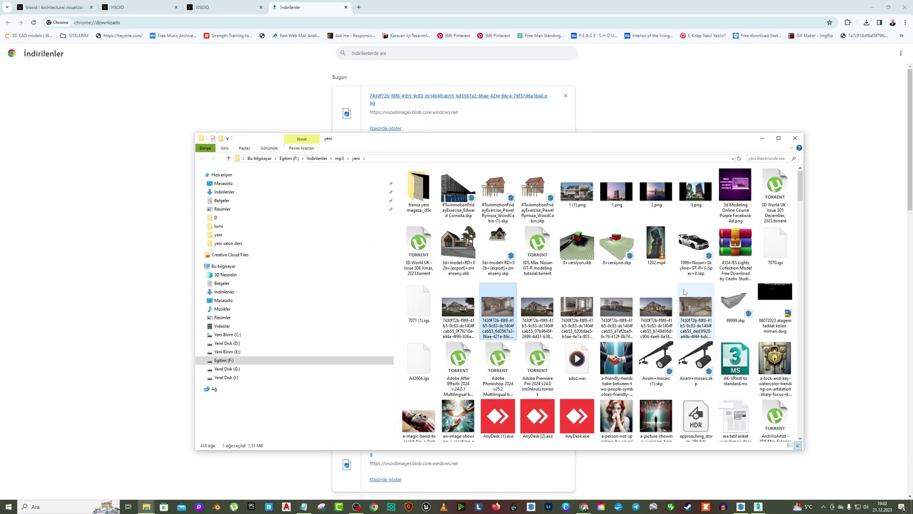
{"action": "double_click", "coordinate": [498, 309]}
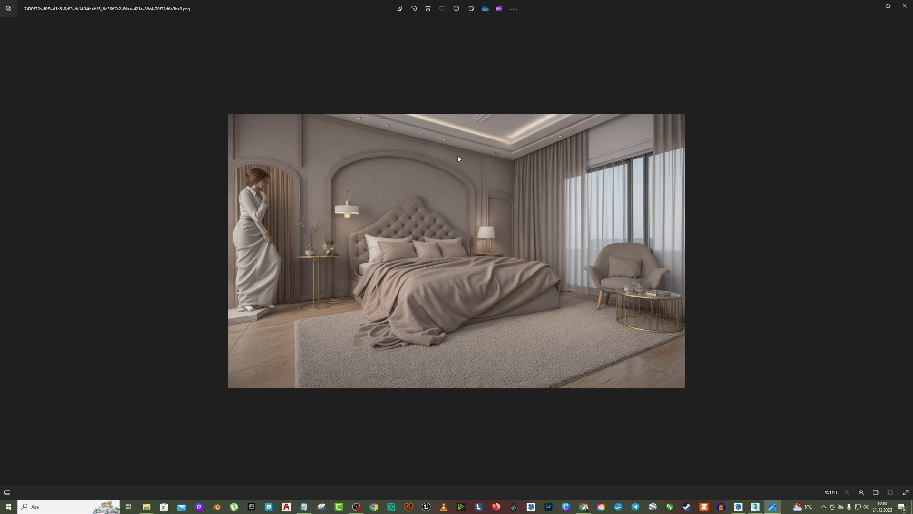
Compare the bedroom render with the SketchUp bedroom scene, and return to the browser's download list.
{"action": "left_click", "coordinate": [773, 505]}
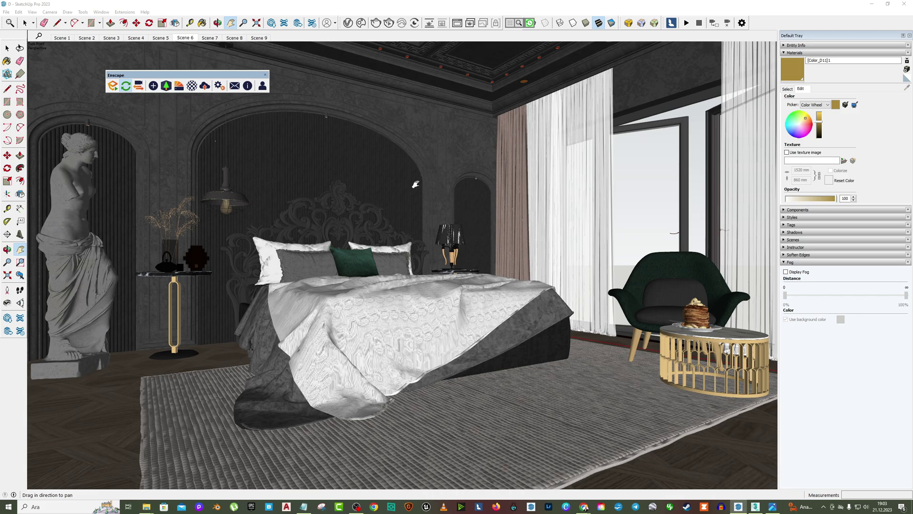
{"action": "left_click", "coordinate": [873, 5]}
{"action": "left_click", "coordinate": [871, 7]}
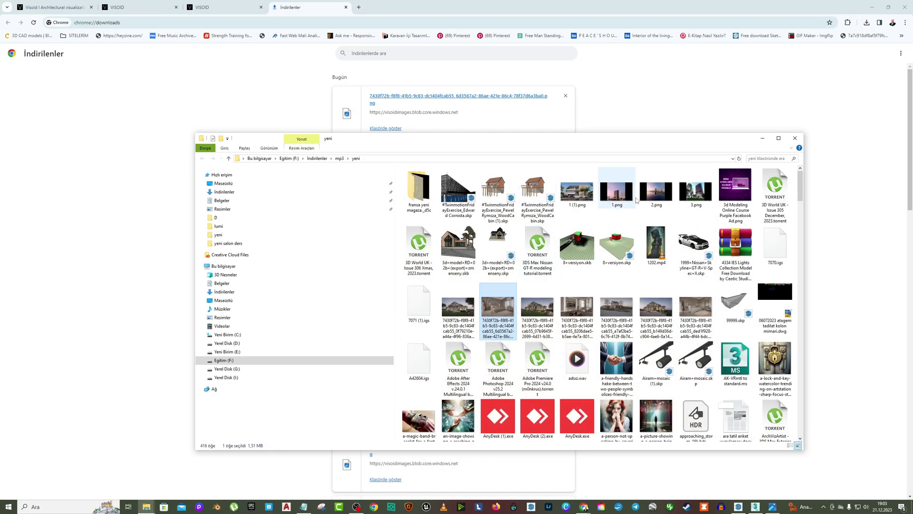
Go back to the VISOID workspace and review each of the four house renders in the iteration history.
{"action": "left_click", "coordinate": [205, 8]}
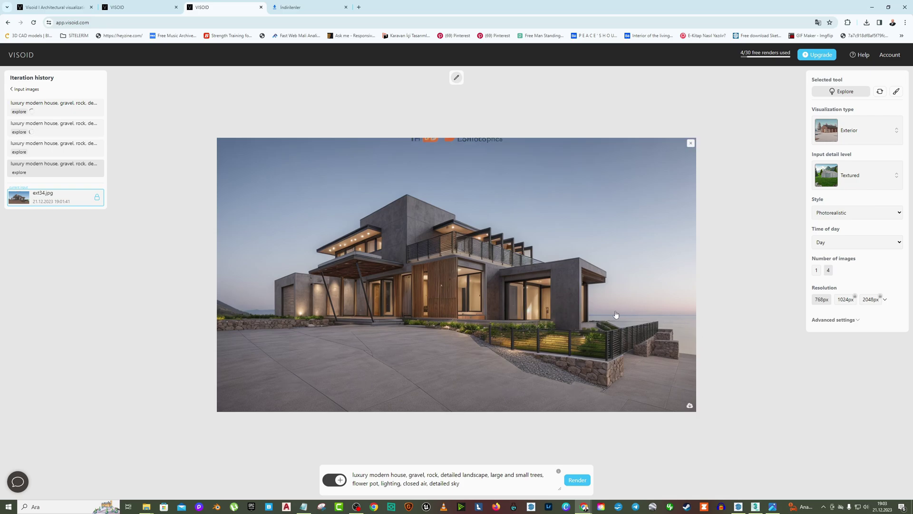
{"action": "left_click", "coordinate": [56, 169]}
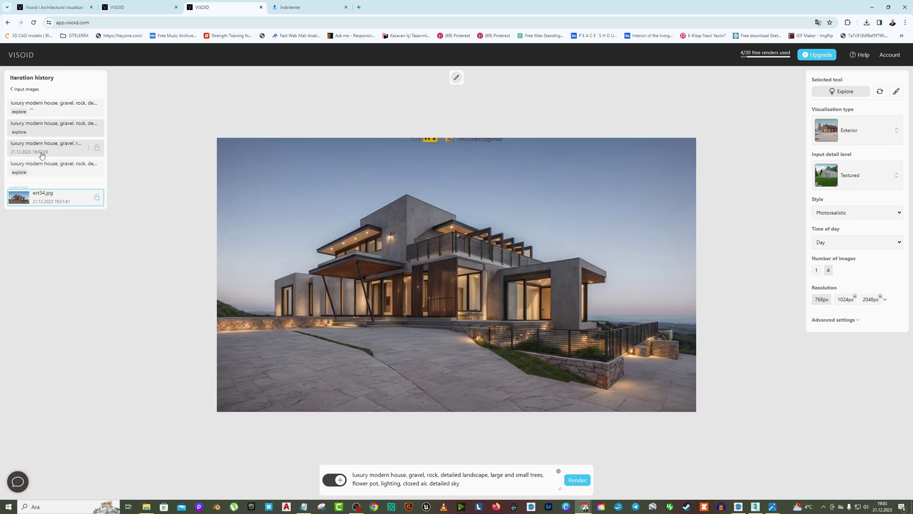
{"action": "left_click", "coordinate": [42, 154]}
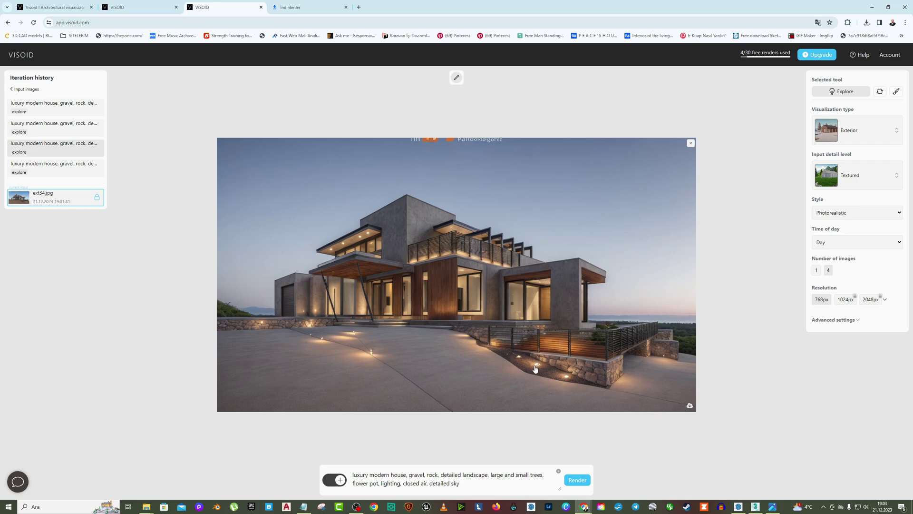
{"action": "left_click", "coordinate": [37, 126]}
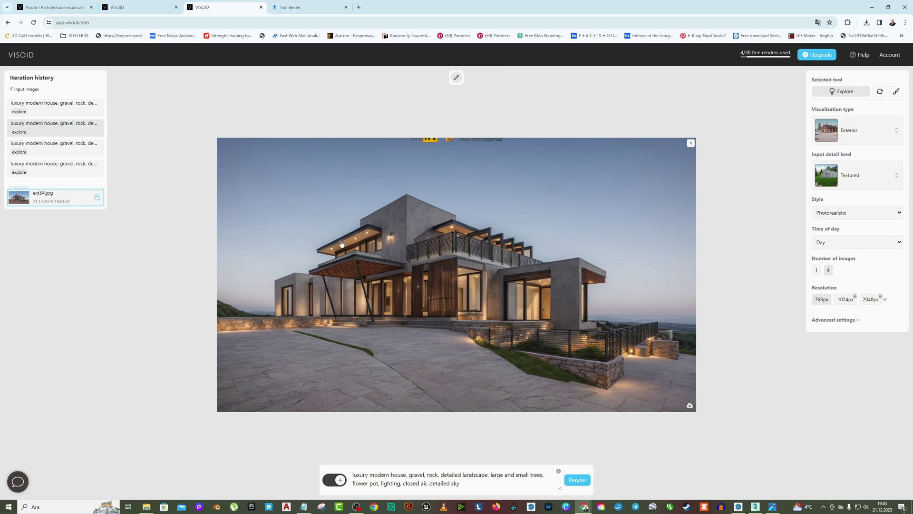
{"action": "left_click", "coordinate": [48, 113]}
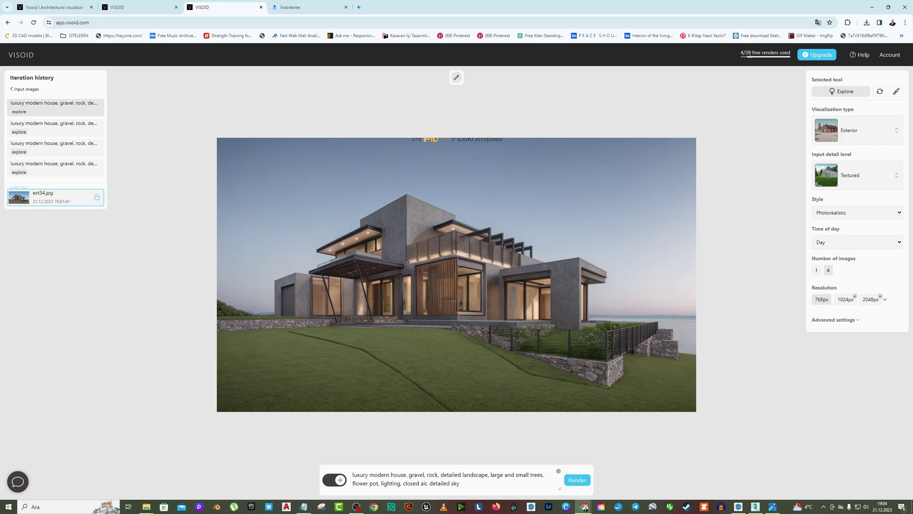
Reload VISOID, dismiss the welcome guide, and upload the bedroom image yatakodasi.jpg as a new input.
{"action": "left_click", "coordinate": [33, 22]}
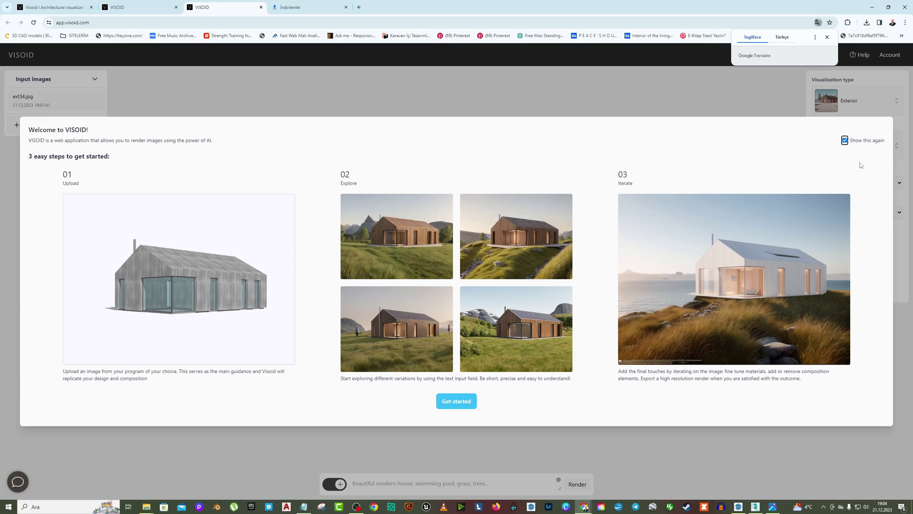
{"action": "left_click", "coordinate": [454, 400]}
{"action": "left_click", "coordinate": [487, 272]}
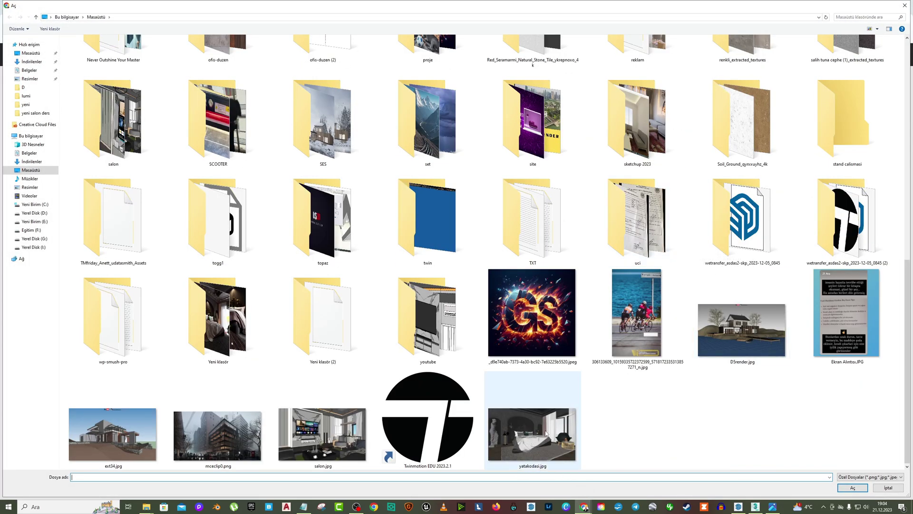
{"action": "double_click", "coordinate": [546, 433]}
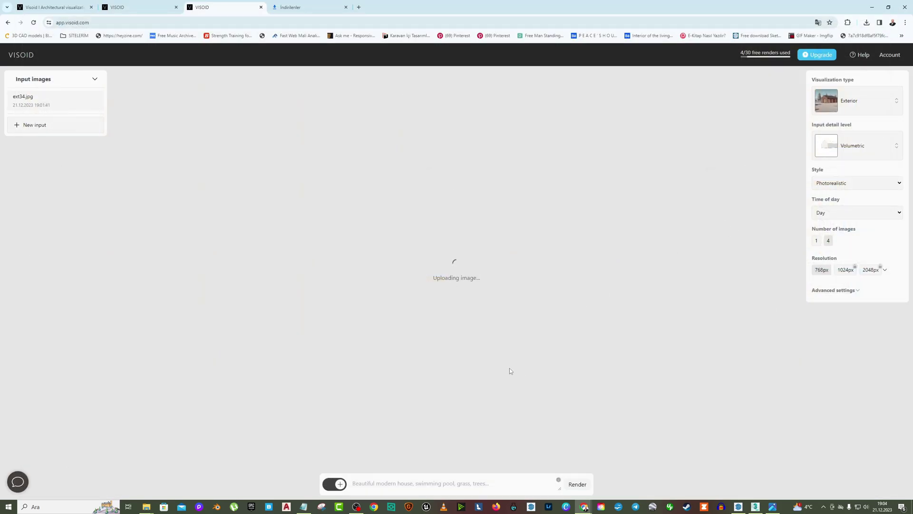
Open Google Translate in the downloads tab and enter "klasik iç mekan yatak odası" as the source text.
{"action": "left_click", "coordinate": [290, 8]}
{"action": "left_click", "coordinate": [108, 23]}
{"action": "type", "text": "tr"}
{"action": "key", "text": "Return"}
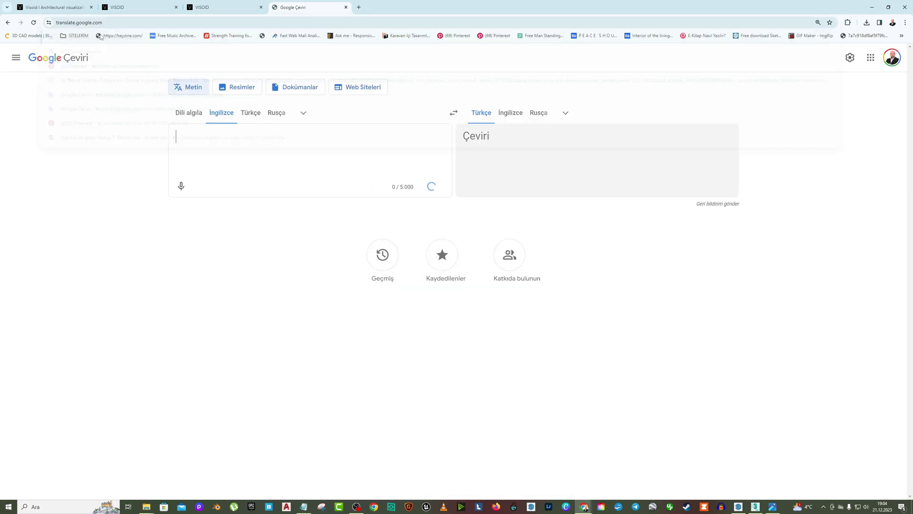
{"action": "type", "text": "lü"}
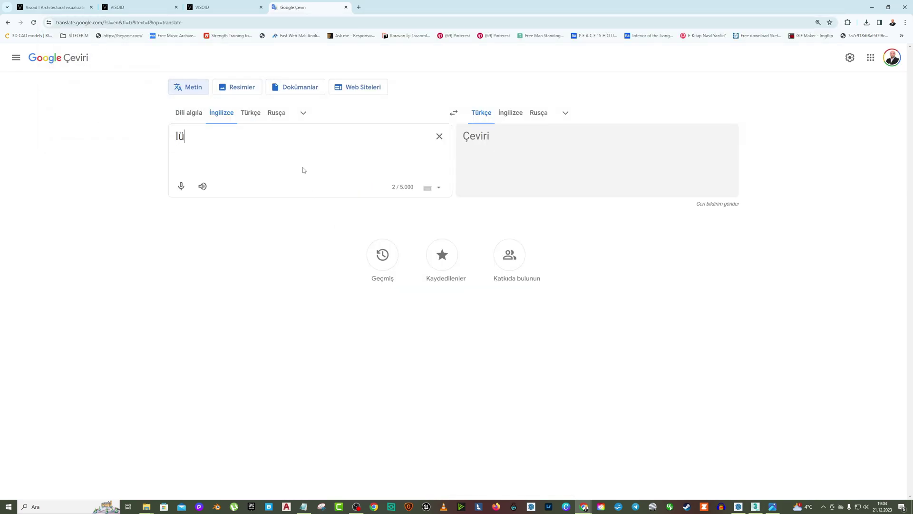
{"action": "key", "text": "BackSpace"}
{"action": "key", "text": "BackSpace"}
{"action": "type", "text": "k"}
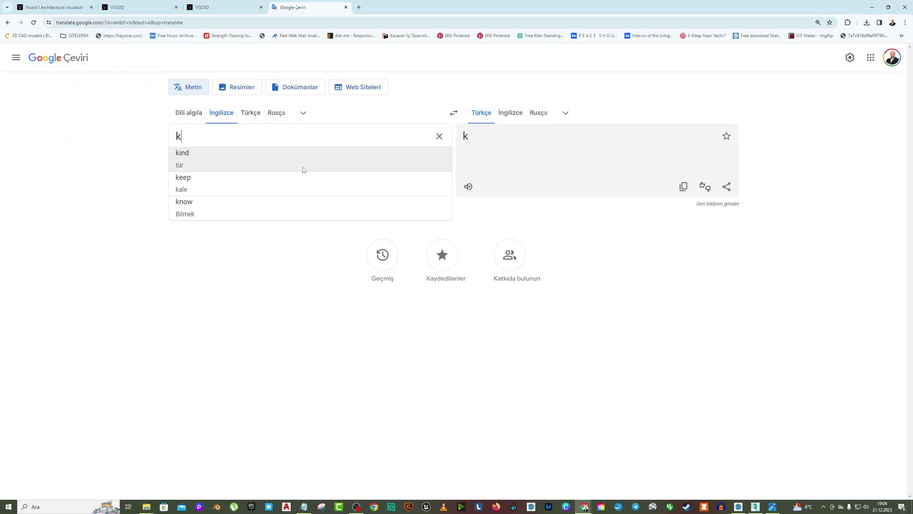
{"action": "type", "text": "lai"}
{"action": "key", "text": "BackSpace"}
{"action": "type", "text": "sik iç"}
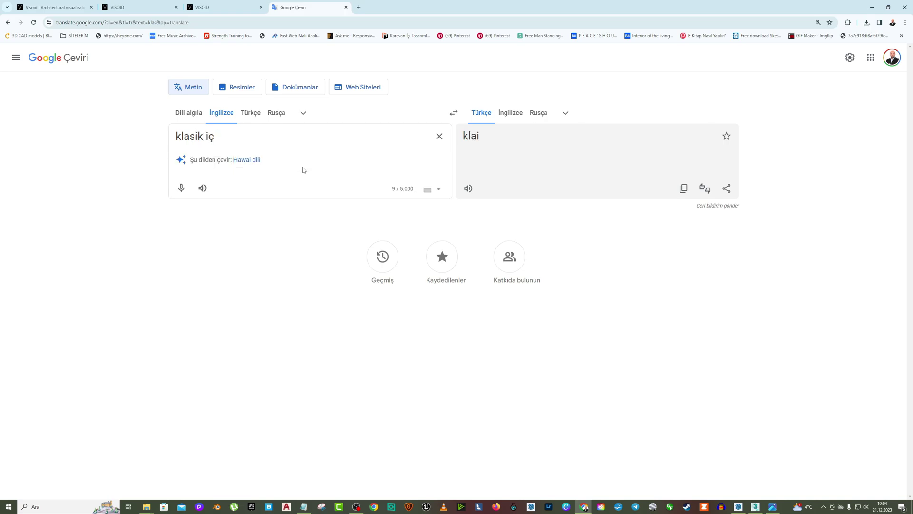
{"action": "type", "text": " mekan yatak odasu"}
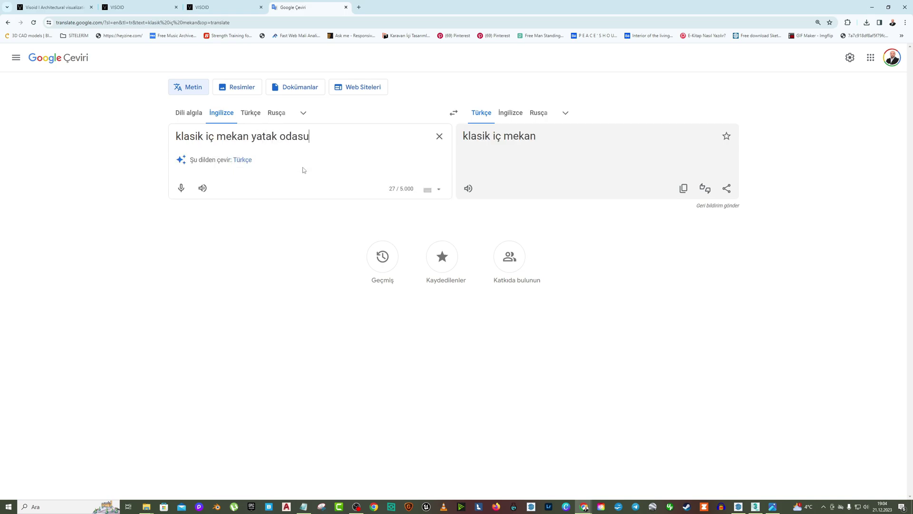
{"action": "key", "text": "BackSpace"}
{"action": "type", "text": "ı"}
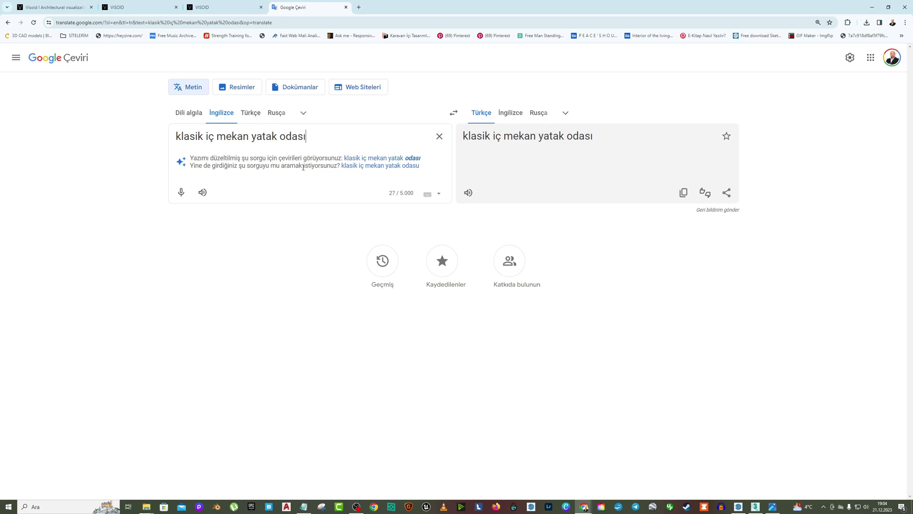
Extend the Turkish source text with ", spot ışıklar, eskitme, heykel, halı, perdeler , cam ,".
{"action": "type", "text": ", spot ış"}
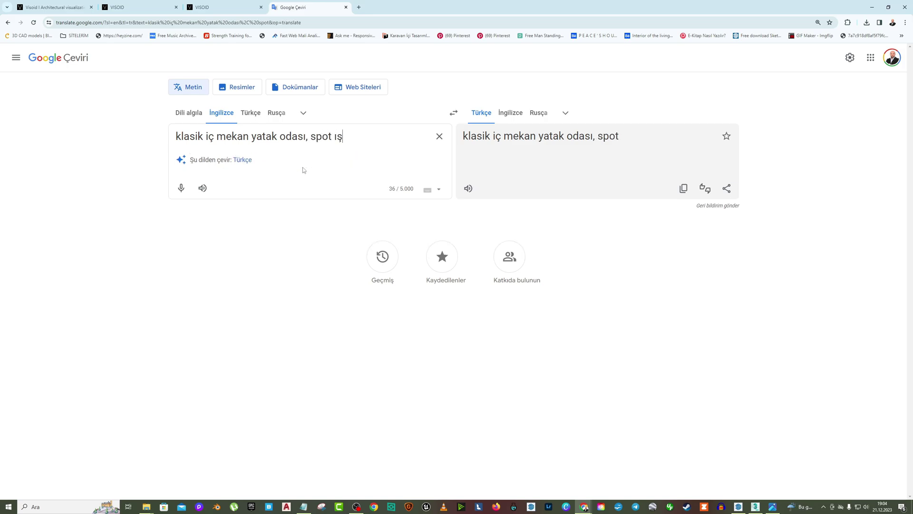
{"action": "type", "text": "ıklar, eskitme, hey"}
{"action": "type", "text": "kel, ha"}
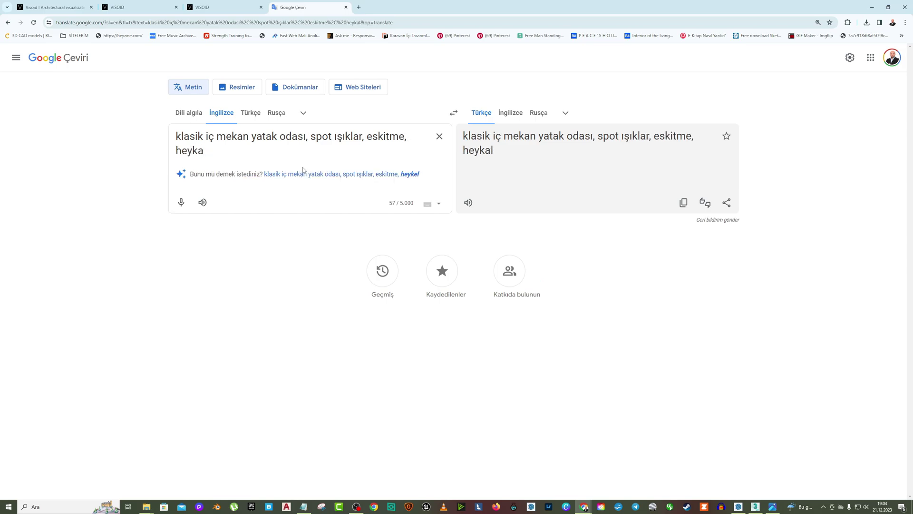
{"action": "type", "text": "lı"}
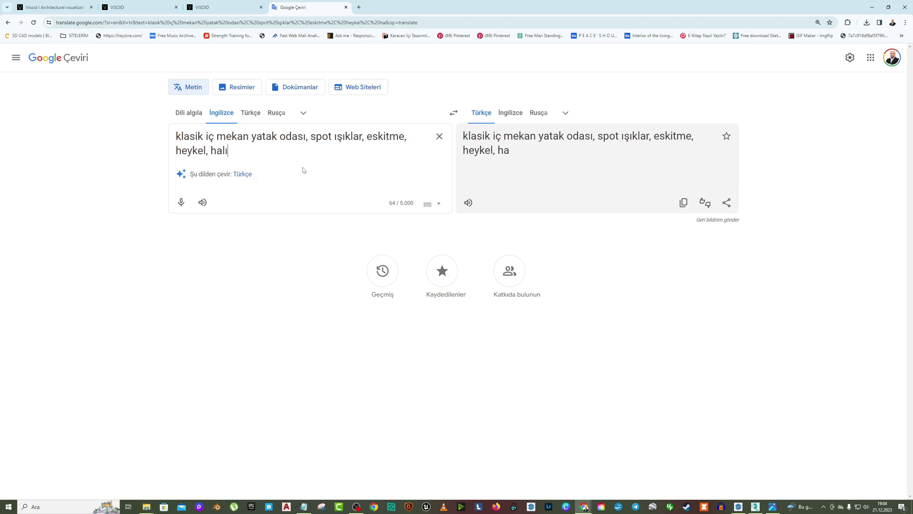
{"action": "type", "text": ", perdeler ve"}
{"action": "key", "text": "BackSpace"}
{"action": "key", "text": "BackSpace"}
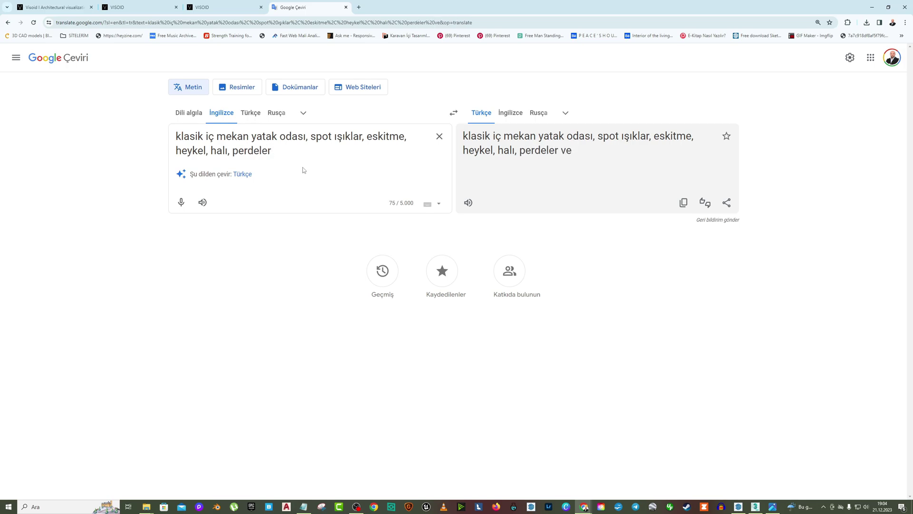
{"action": "type", "text": ", cam , j"}
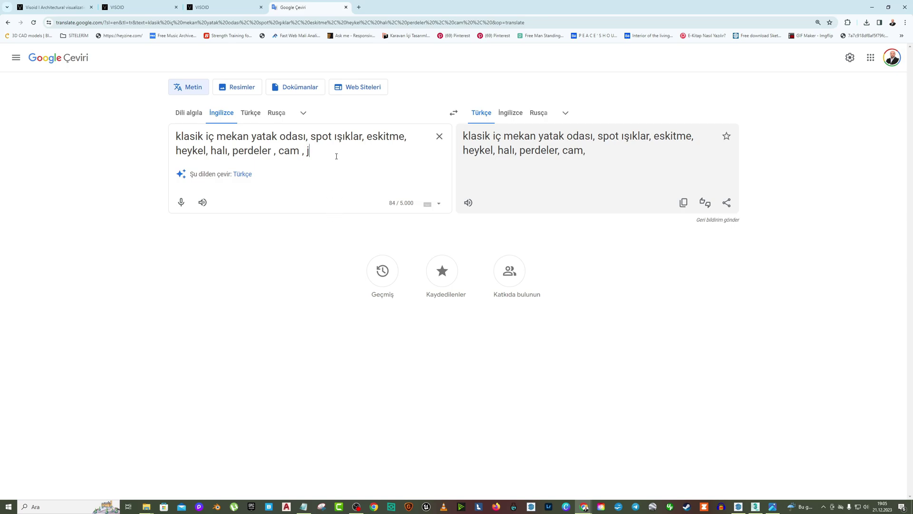
Complete the Turkish source text with "köşe aydınlatmaları, modern yatak".
{"action": "key", "text": "BackSpace"}
{"action": "type", "text": "köşe ayt"}
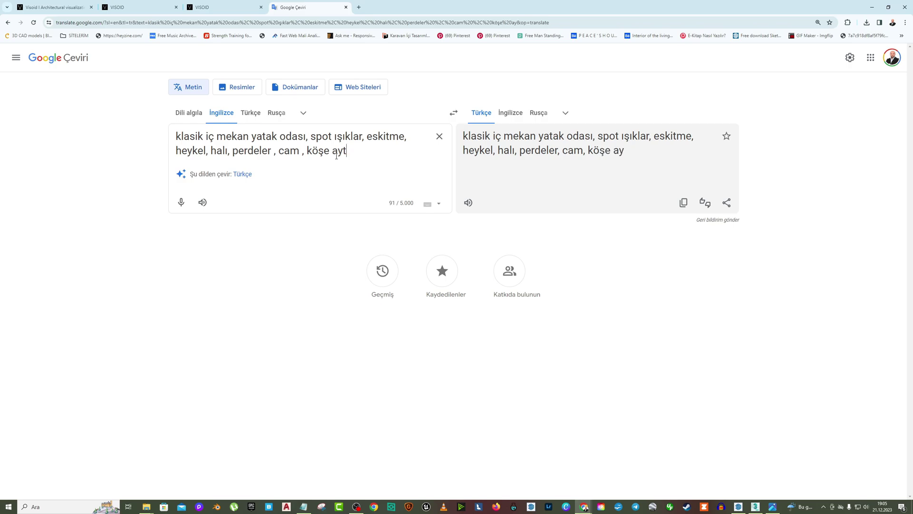
{"action": "type", "text": "ın"}
{"action": "key", "text": "BackSpace"}
{"action": "key", "text": "BackSpace"}
{"action": "key", "text": "BackSpace"}
{"action": "type", "text": "doın"}
{"action": "key", "text": "BackSpace"}
{"action": "key", "text": "BackSpace"}
{"action": "key", "text": "BackSpace"}
{"action": "type", "text": "ınaltma"}
{"action": "key", "text": "BackSpace"}
{"action": "key", "text": "BackSpace"}
{"action": "type", "text": "maları, mod"}
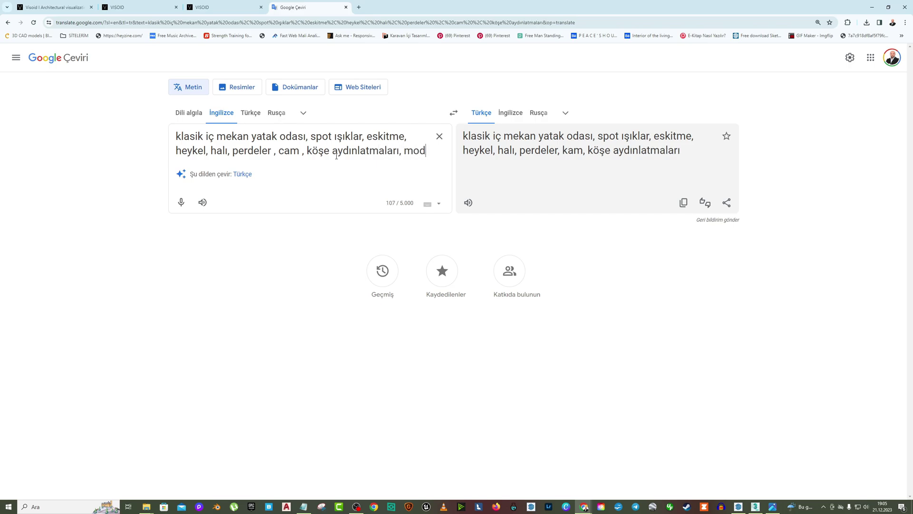
{"action": "type", "text": "ern uata"}
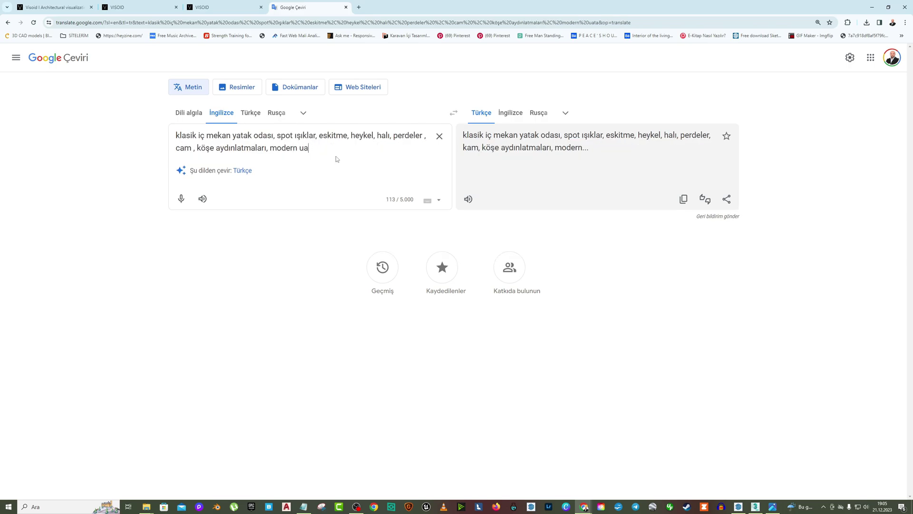
{"action": "key", "text": "BackSpace"}
{"action": "key", "text": "BackSpace"}
{"action": "key", "text": "BackSpace"}
{"action": "key", "text": "BackSpace"}
{"action": "type", "text": "yatak"}
Swap the translation direction to Turkish–English, copy the English translation, and return to the VISOID workspace.
{"action": "left_click", "coordinate": [453, 112]}
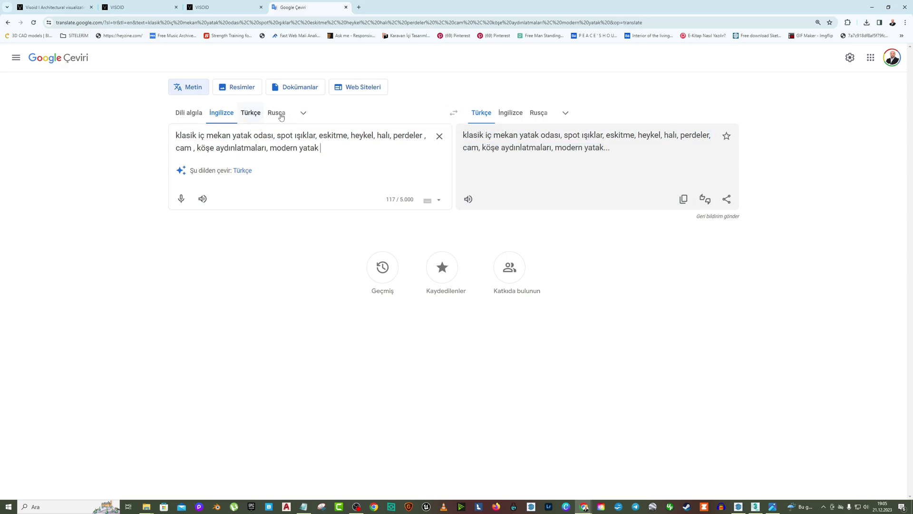
{"action": "left_click", "coordinate": [684, 186]}
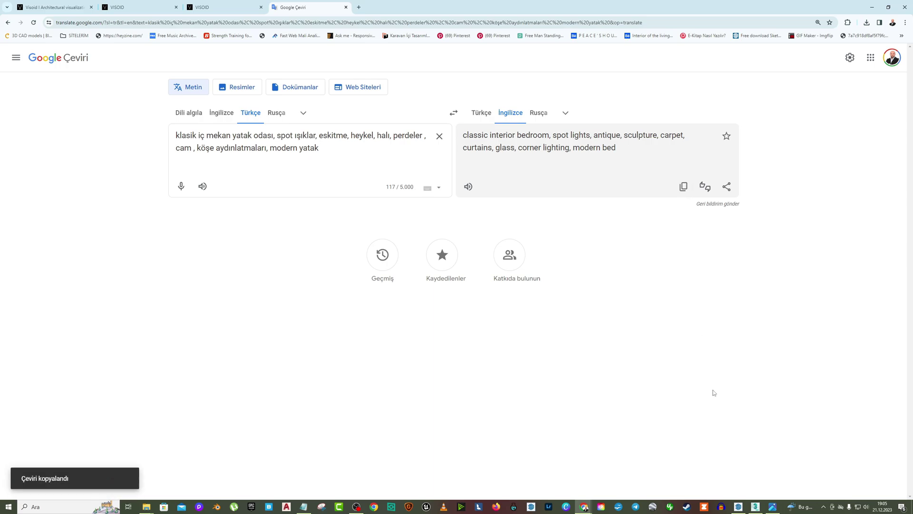
{"action": "left_click", "coordinate": [234, 12]}
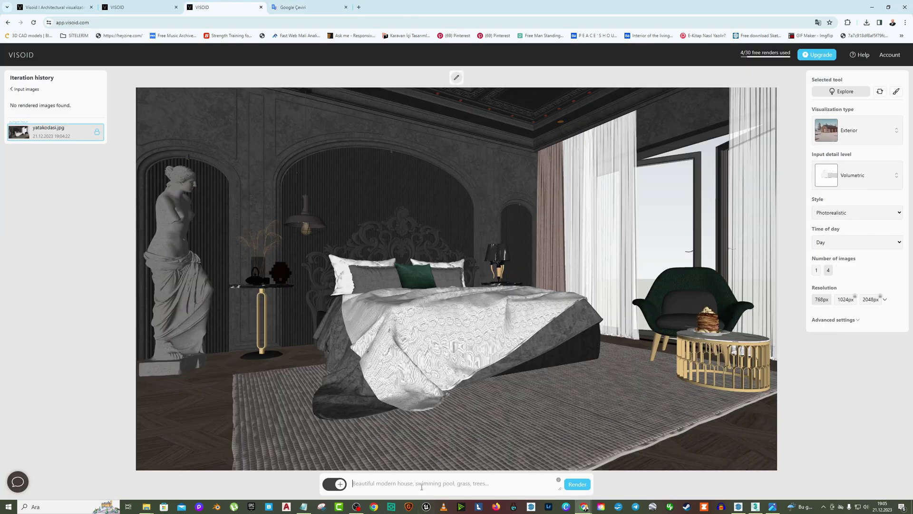
Try to render the bedroom image with the translated English prompt, and abandon the run by reloading the workspace.
{"action": "type", "text": "classic interior bedroom, spot lights, antique, sculpture, carpet, curtains, glass, corner lighting, modern bed"}
{"action": "left_click", "coordinate": [577, 484]}
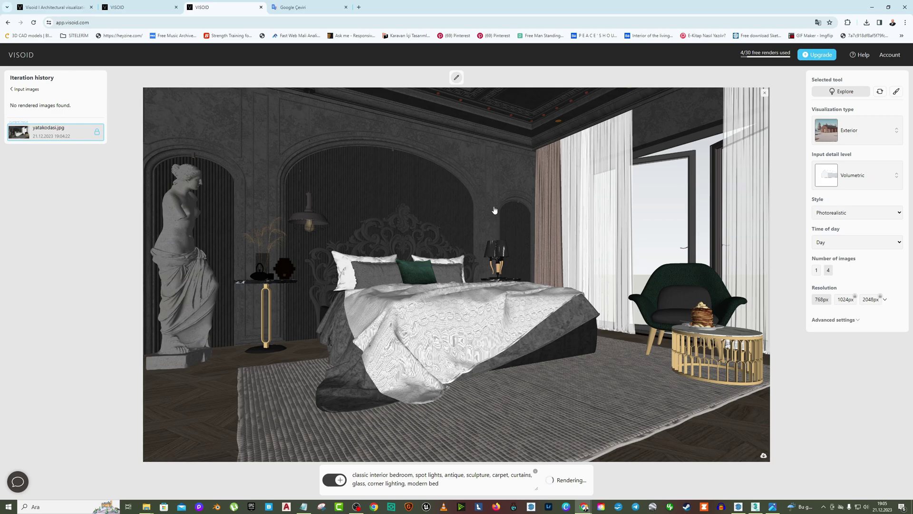
{"action": "left_click", "coordinate": [33, 23]}
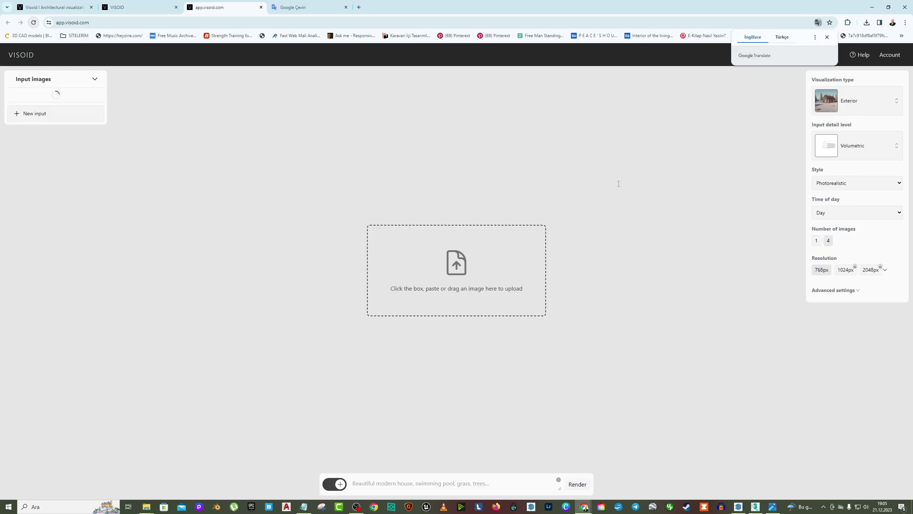
Dismiss the welcome guide and upload yatakodasi.jpg from the desktop again as a new input image.
{"action": "left_click", "coordinate": [459, 405]}
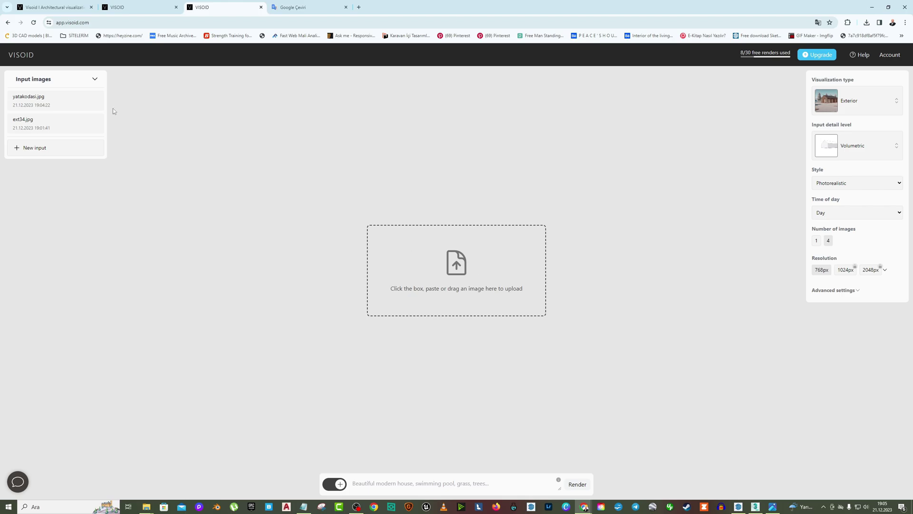
{"action": "left_click", "coordinate": [469, 277]}
{"action": "scroll", "coordinate": [527, 434], "scroll_direction": "down", "scroll_amount": 10}
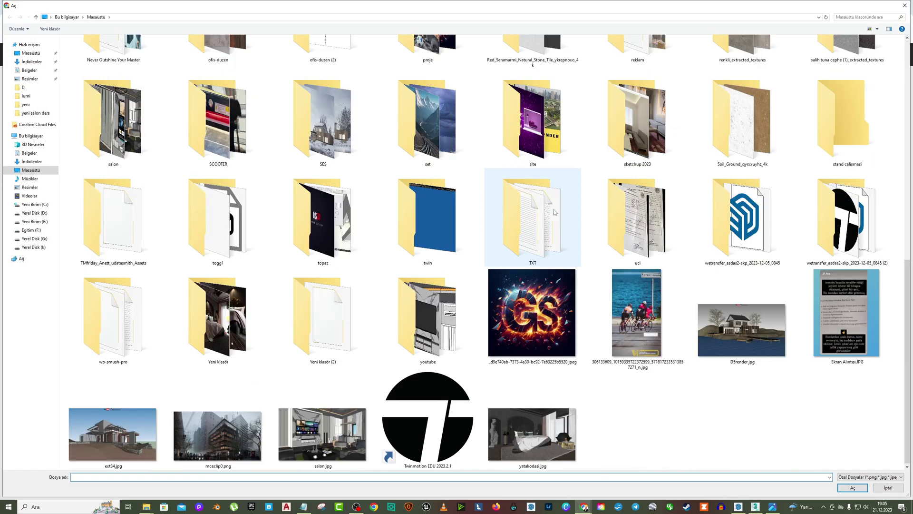
{"action": "double_click", "coordinate": [527, 434]}
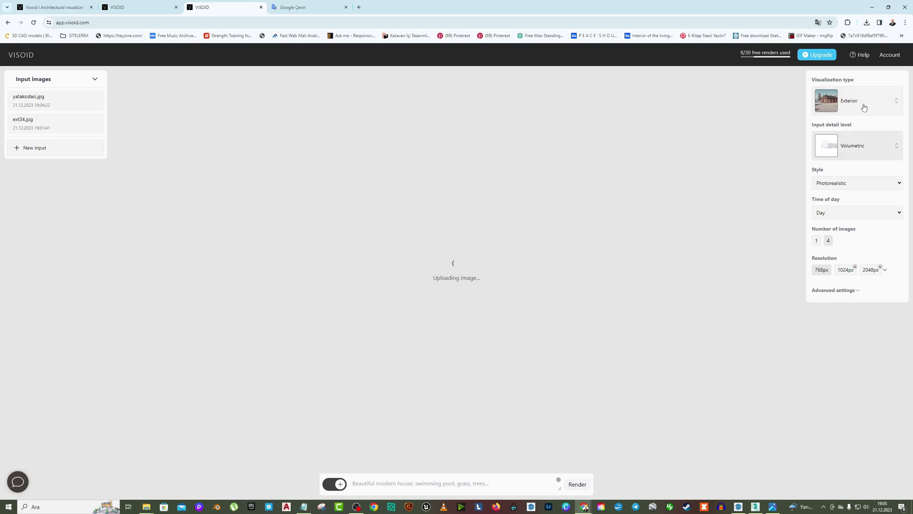
Set the visualization type to Interior, the input detail level to Textured, and the time of day to Night.
{"action": "left_click", "coordinate": [859, 104]}
{"action": "left_click", "coordinate": [860, 169]}
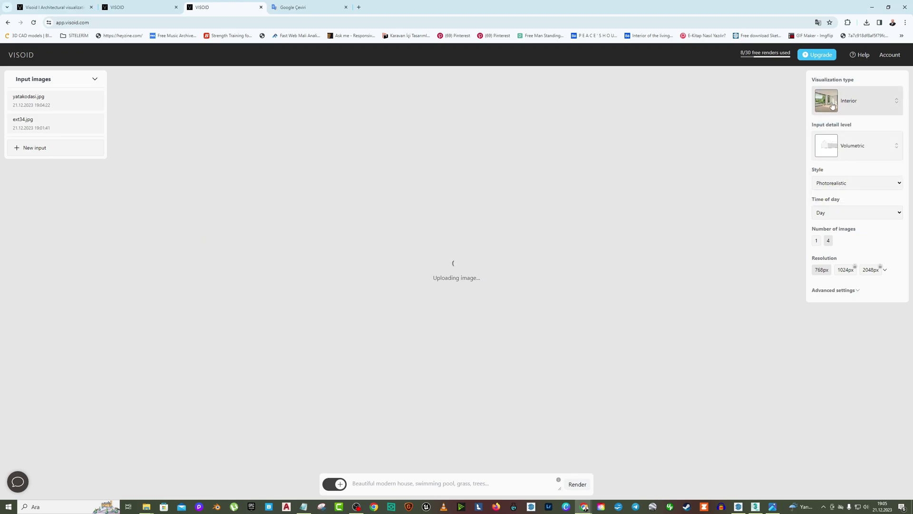
{"action": "left_click", "coordinate": [867, 146]}
{"action": "scroll", "coordinate": [859, 220], "scroll_direction": "down", "scroll_amount": 1}
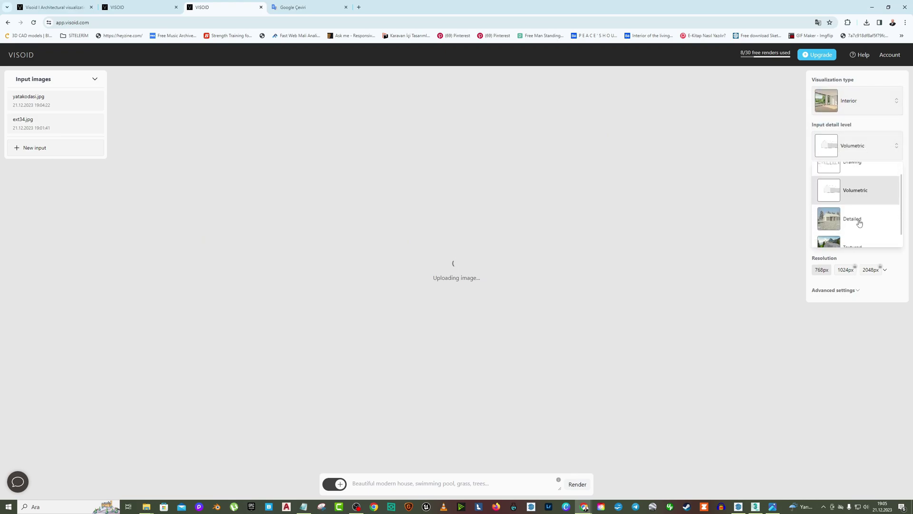
{"action": "left_click", "coordinate": [847, 242]}
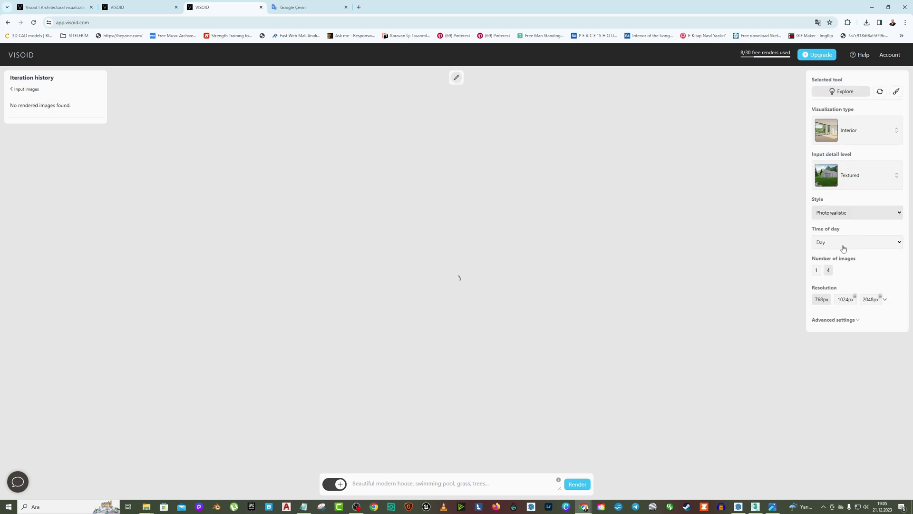
{"action": "left_click", "coordinate": [842, 243]}
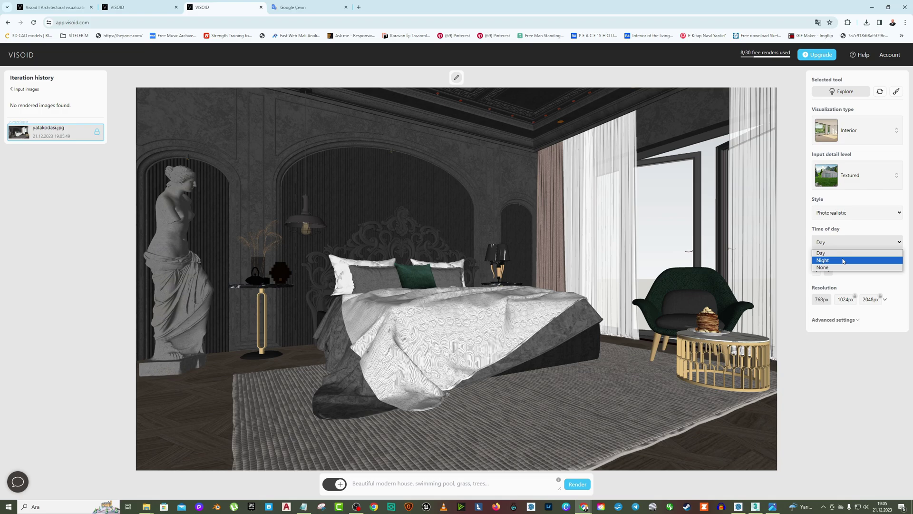
{"action": "left_click", "coordinate": [844, 260]}
{"action": "left_click", "coordinate": [829, 271]}
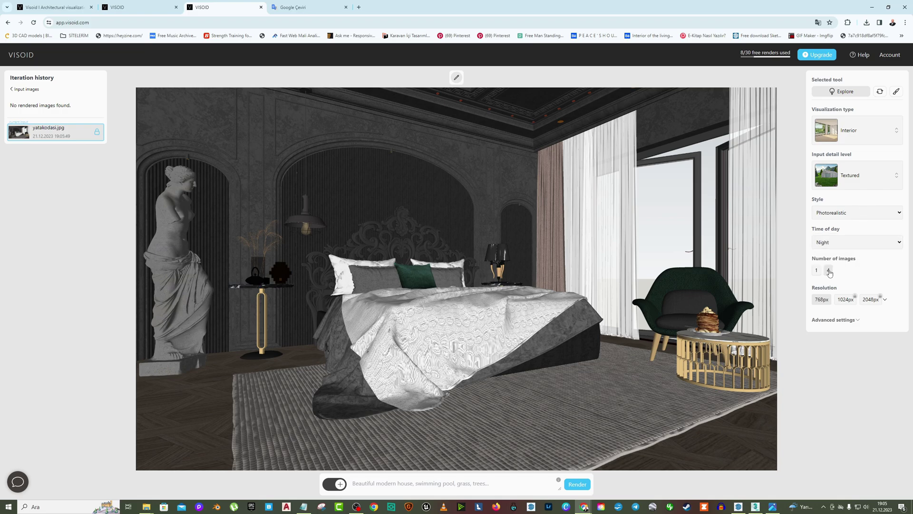
Render one image with the prompt "classic interior bedroom, spot lights, antique, sculpture, carpet, curtains, glass, corner lighting, modern bed", and open the result.
{"action": "right_click", "coordinate": [404, 483]}
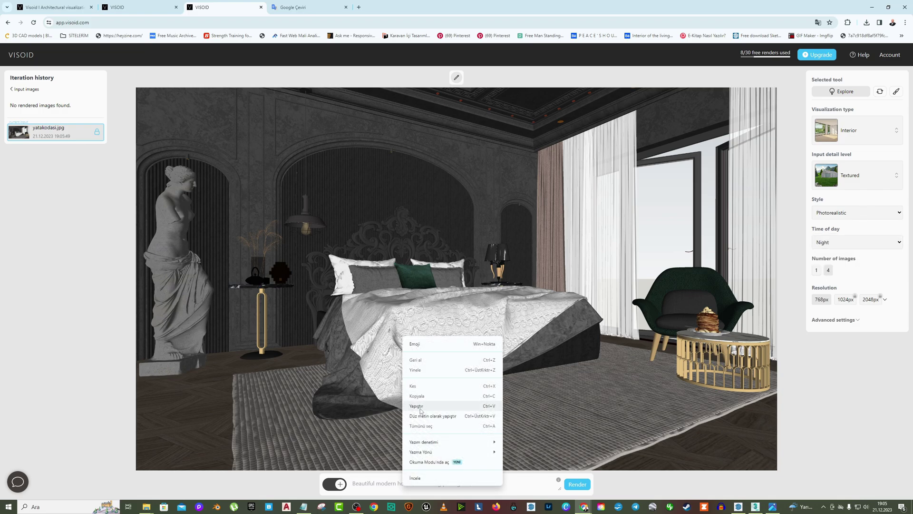
{"action": "left_click", "coordinate": [427, 405]}
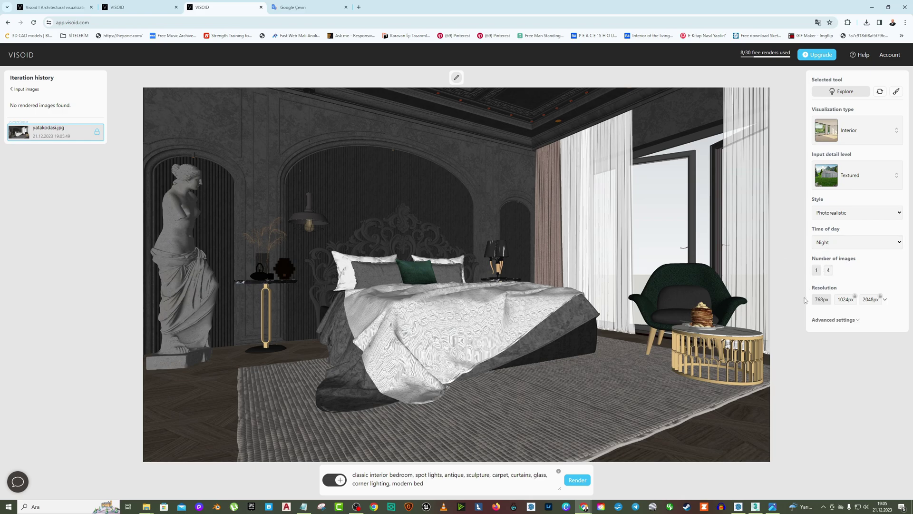
{"action": "left_click", "coordinate": [578, 480]}
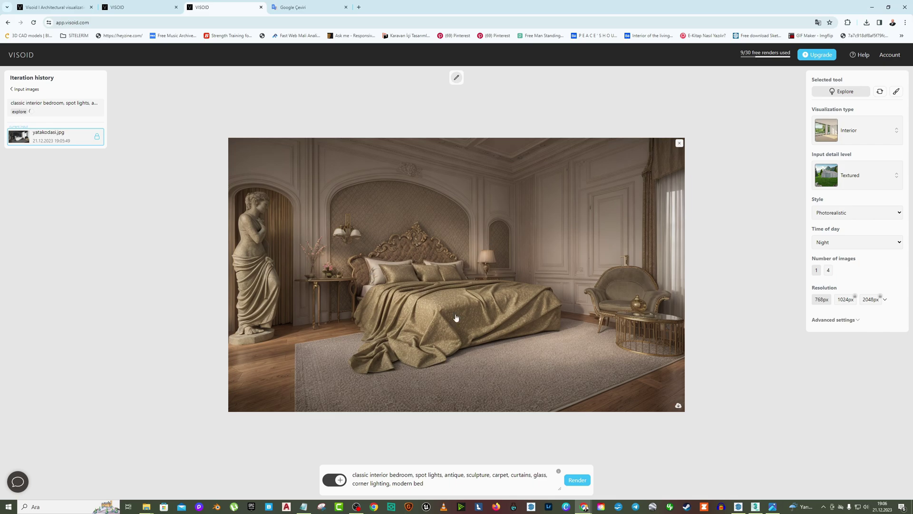
{"action": "left_click", "coordinate": [54, 107]}
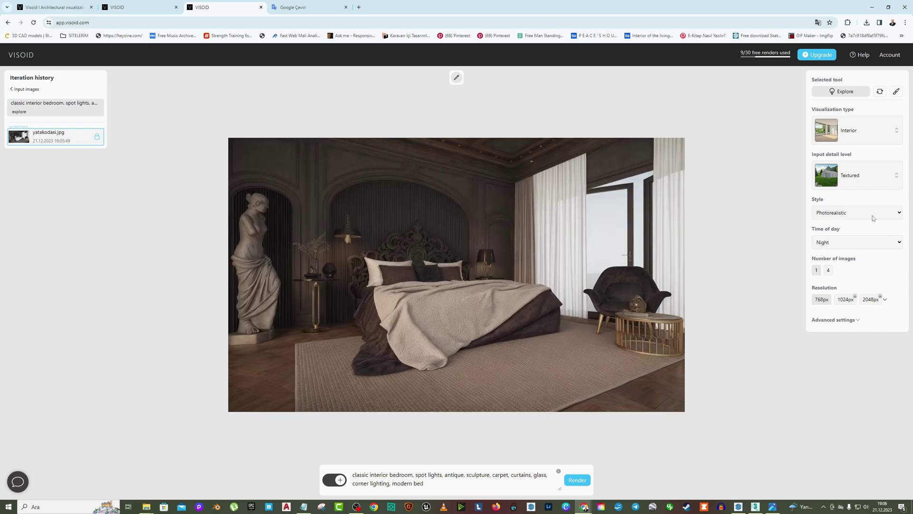
Set the time of day to Day and the number of images to 4, and render the bedroom again.
{"action": "left_click", "coordinate": [838, 242]}
{"action": "left_click", "coordinate": [825, 252]}
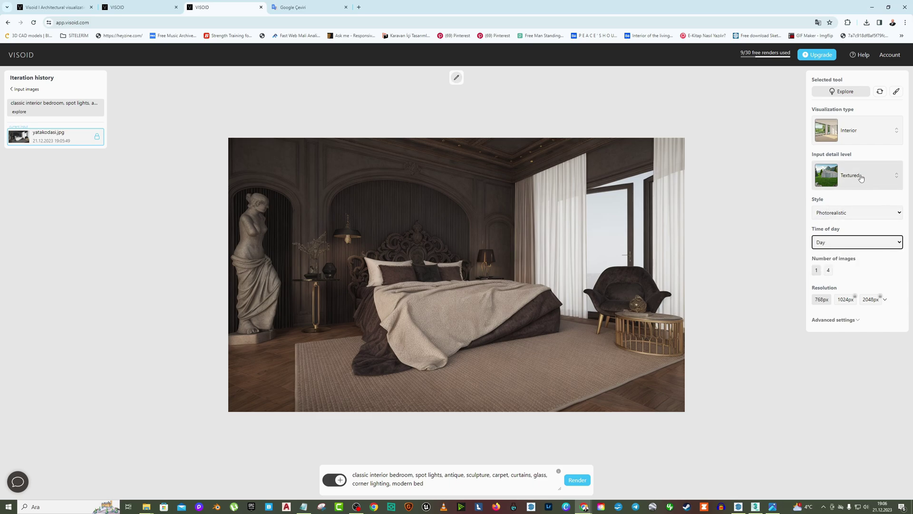
{"action": "left_click", "coordinate": [829, 272]}
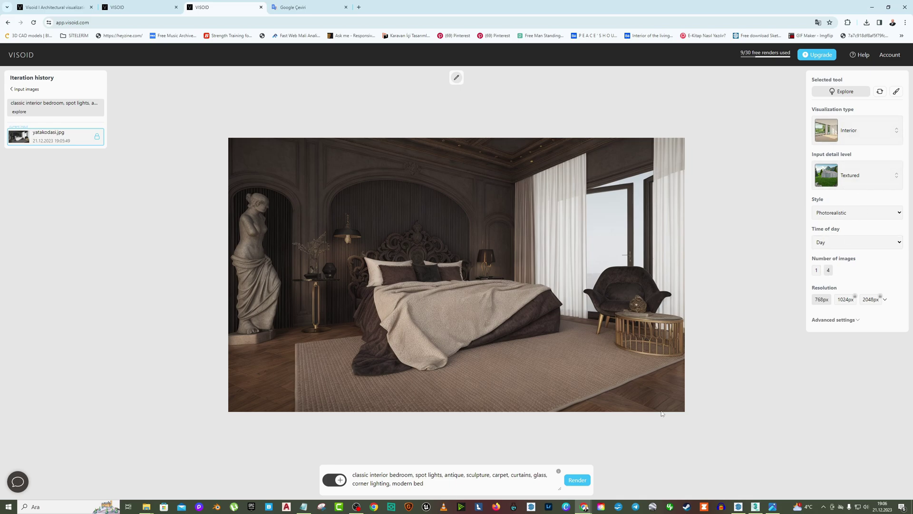
{"action": "left_click", "coordinate": [577, 480]}
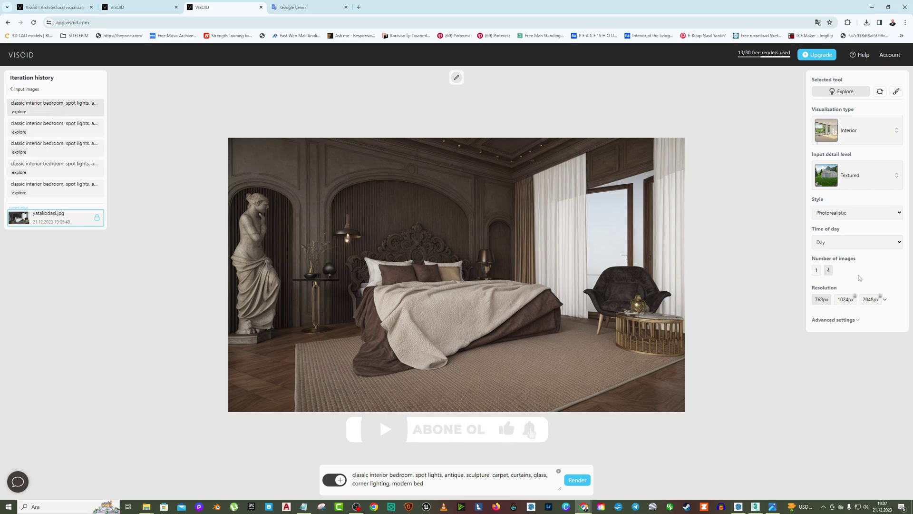
Expand the advanced render settings to show the input image blend and geometric freedom controls.
{"action": "left_click", "coordinate": [858, 322]}
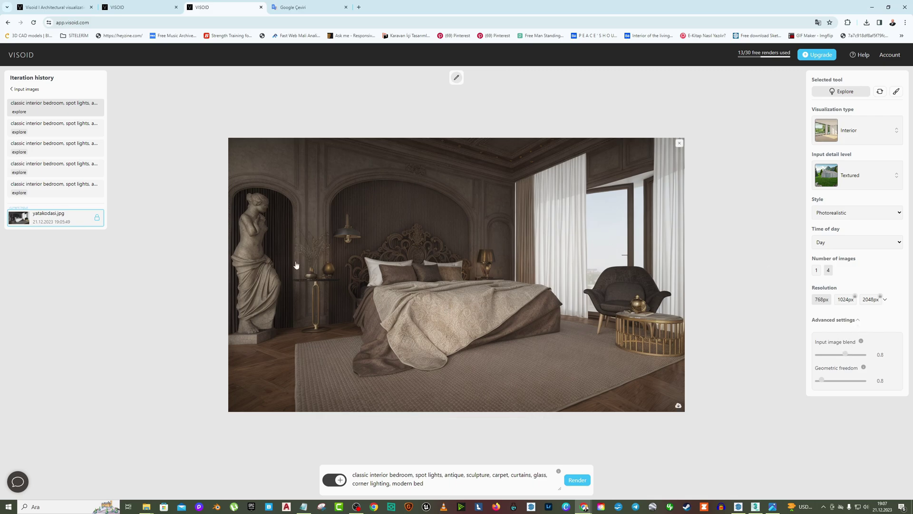
Compare the bedroom renders in the iteration history by opening them one after another.
{"action": "left_click", "coordinate": [53, 126]}
{"action": "left_click", "coordinate": [49, 147]}
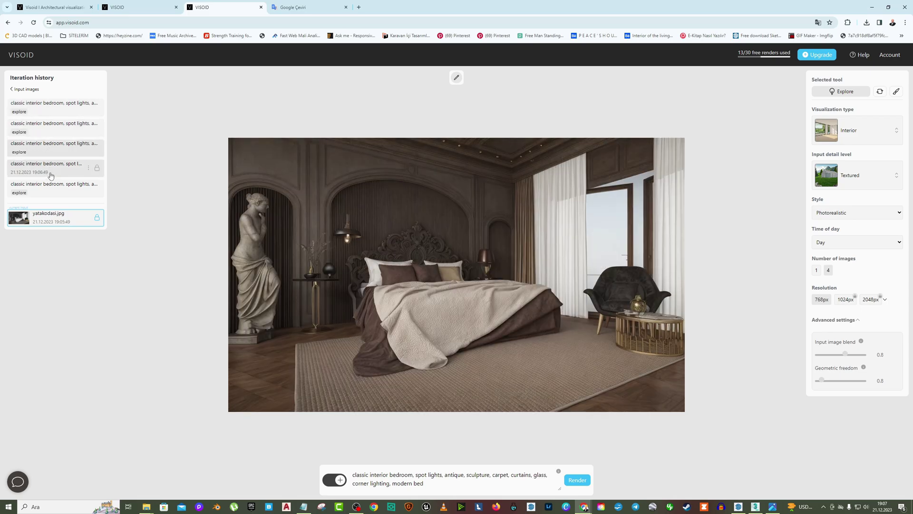
{"action": "left_click", "coordinate": [49, 170]}
{"action": "left_click", "coordinate": [53, 194]}
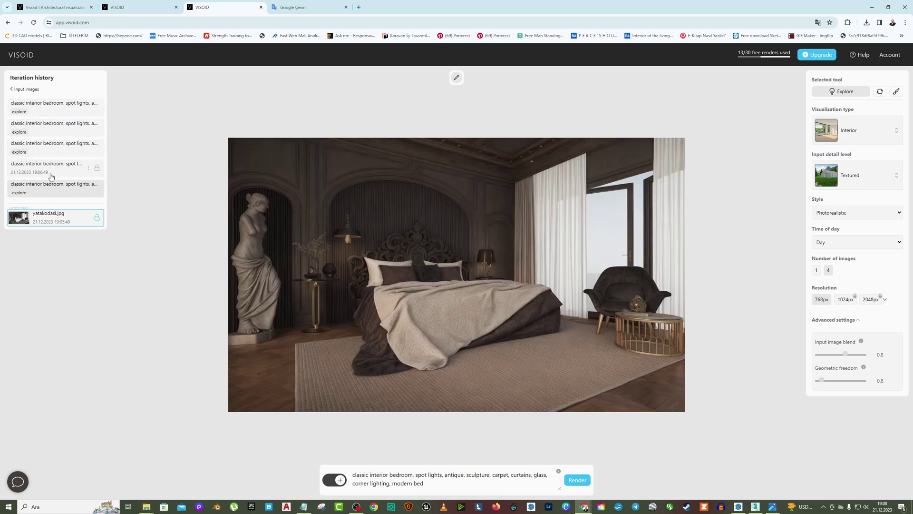
{"action": "left_click", "coordinate": [53, 168]}
{"action": "left_click", "coordinate": [55, 147]}
{"action": "left_click", "coordinate": [55, 125]}
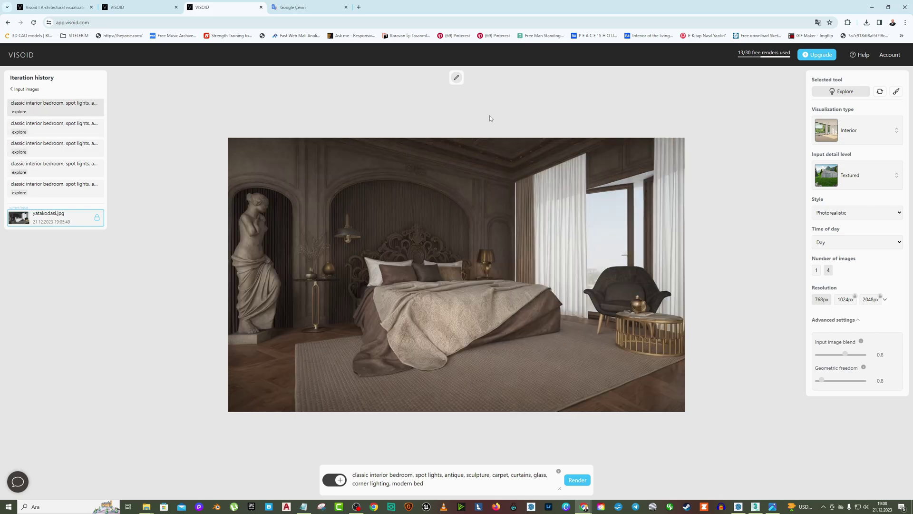
Switch to SketchUp, open the model 8+versiyon.skp from the yeni folder, and dismiss the extension store sign-in window.
{"action": "left_click", "coordinate": [738, 507]}
{"action": "left_click", "coordinate": [6, 12]}
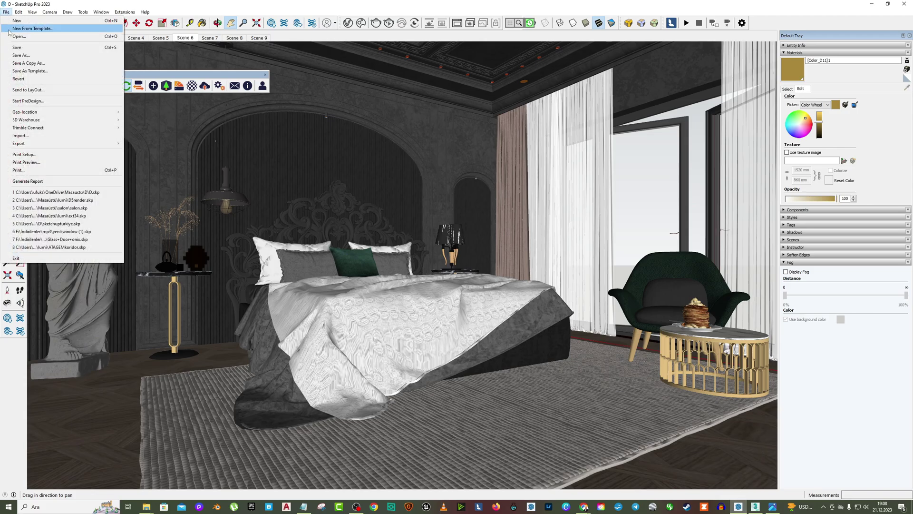
{"action": "left_click", "coordinate": [19, 37]}
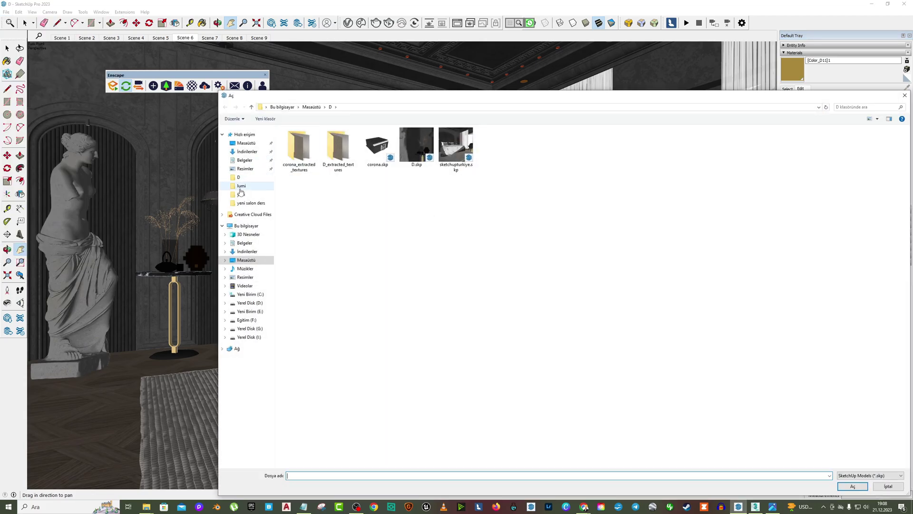
{"action": "left_click", "coordinate": [242, 186]}
{"action": "left_click", "coordinate": [242, 194]}
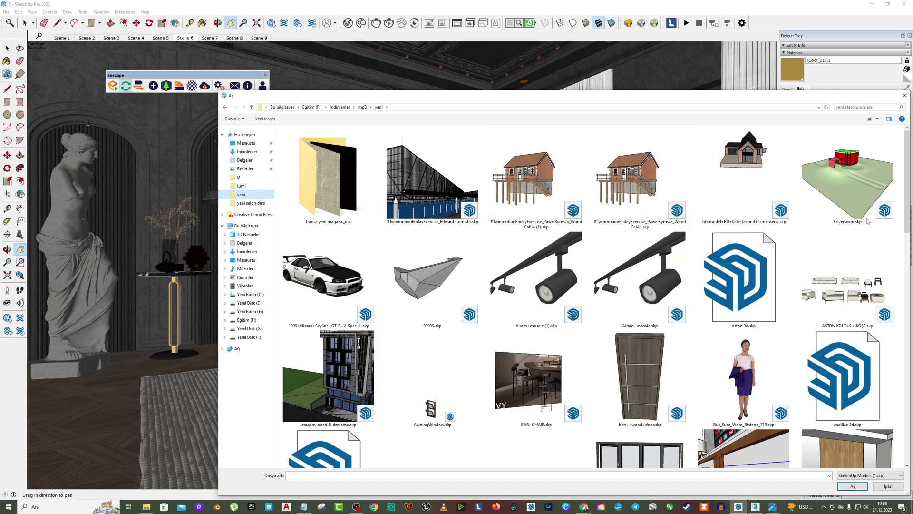
{"action": "left_click", "coordinate": [852, 188]}
{"action": "left_click", "coordinate": [853, 487]}
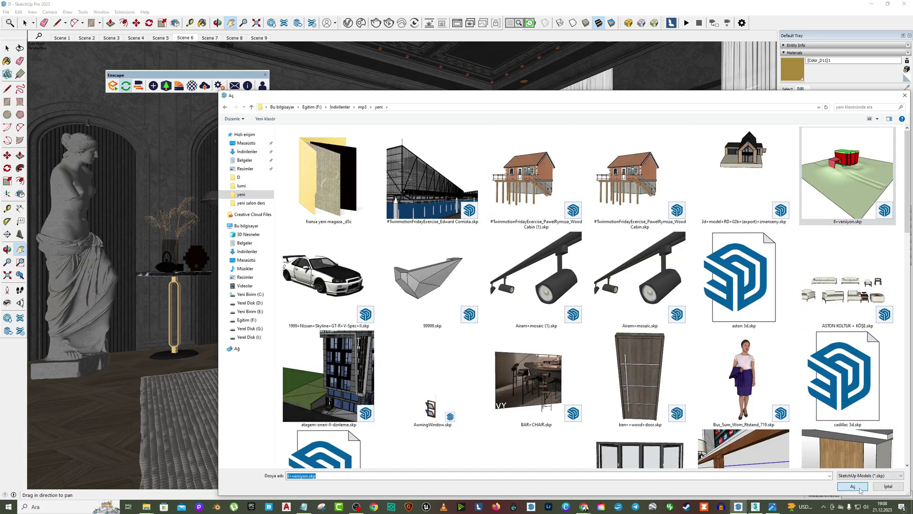
{"action": "left_click", "coordinate": [427, 262]}
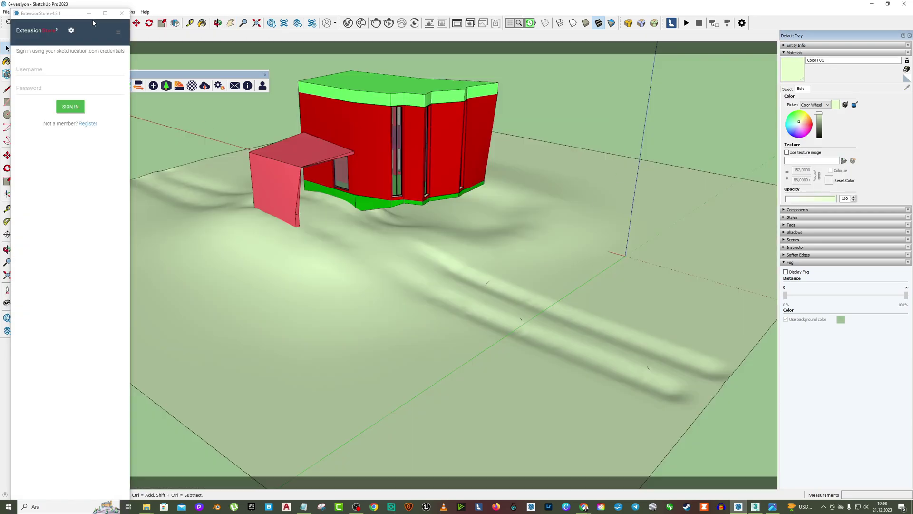
{"action": "left_click", "coordinate": [122, 13]}
Frame the whole red building and its entrance canopy from a low, near-ground viewpoint with the sky behind it.
{"action": "middle_click_drag", "start_coordinate": [91, 51], "coordinate": [210, 47]}
{"action": "middle_click_drag", "start_coordinate": [381, 190], "coordinate": [307, 288]}
{"action": "left_click_drag", "start_coordinate": [307, 287], "coordinate": [424, 252]}
{"action": "key", "text": "h"}
{"action": "right_click", "coordinate": [484, 163]}
{"action": "left_click", "coordinate": [497, 175]}
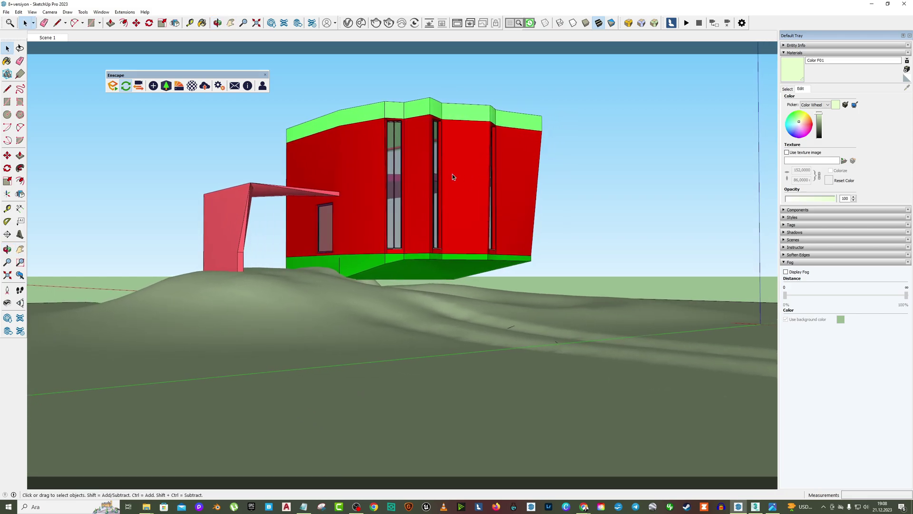
{"action": "left_click_drag", "start_coordinate": [453, 178], "coordinate": [524, 183]}
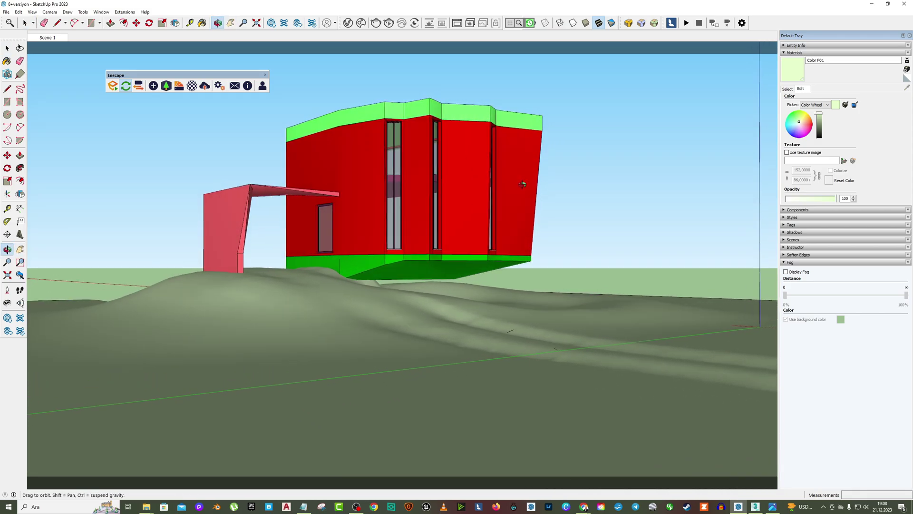
{"action": "key", "text": "space"}
{"action": "scroll", "coordinate": [499, 185], "scroll_direction": "up", "scroll_amount": 1}
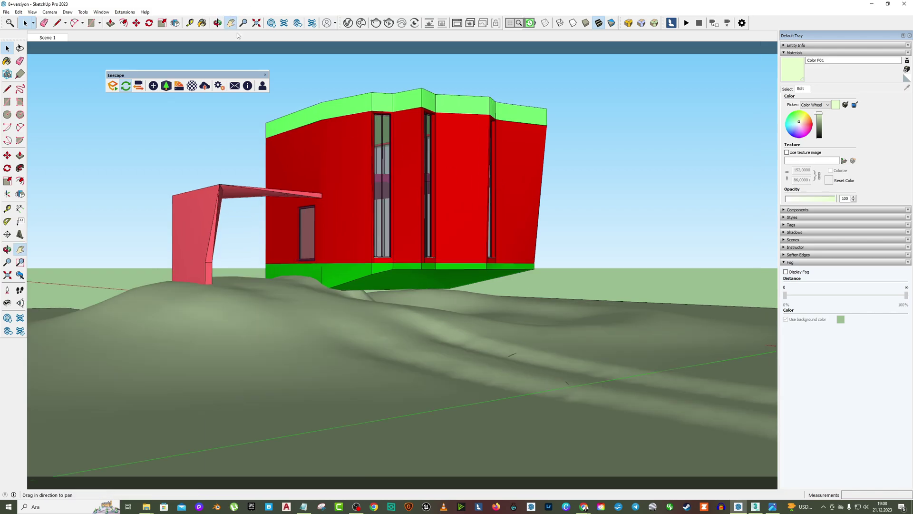
{"action": "middle_click_drag", "start_coordinate": [324, 177], "coordinate": [342, 174], "text": "shift"}
{"action": "right_click", "coordinate": [377, 125]}
{"action": "left_click", "coordinate": [351, 115]}
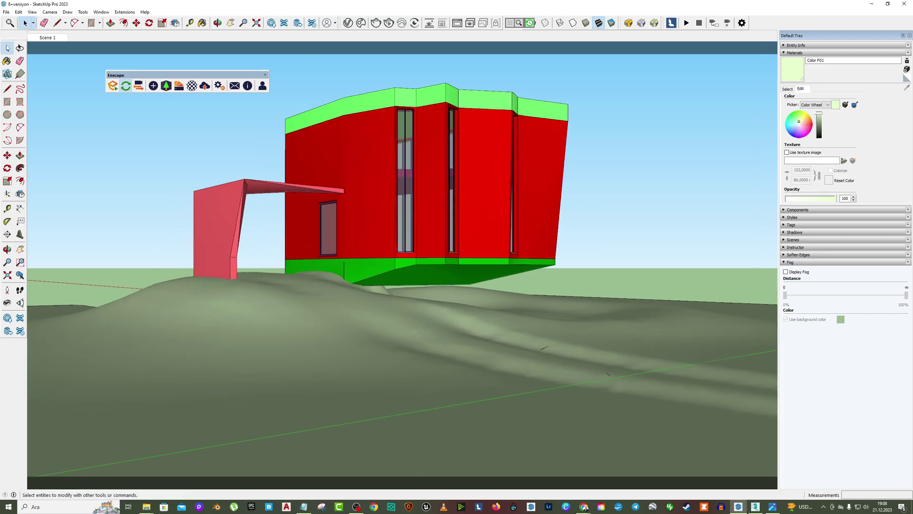
Export the current view to the desktop as the 2D JPEG image 8+versiyon.jpg.
{"action": "left_click", "coordinate": [6, 12]}
{"action": "mouse_move", "coordinate": [23, 143]}
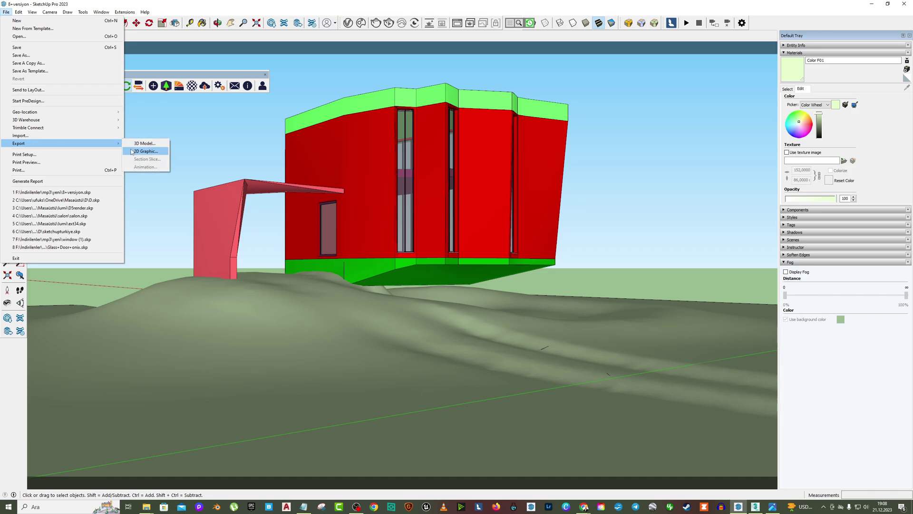
{"action": "left_click", "coordinate": [143, 151]}
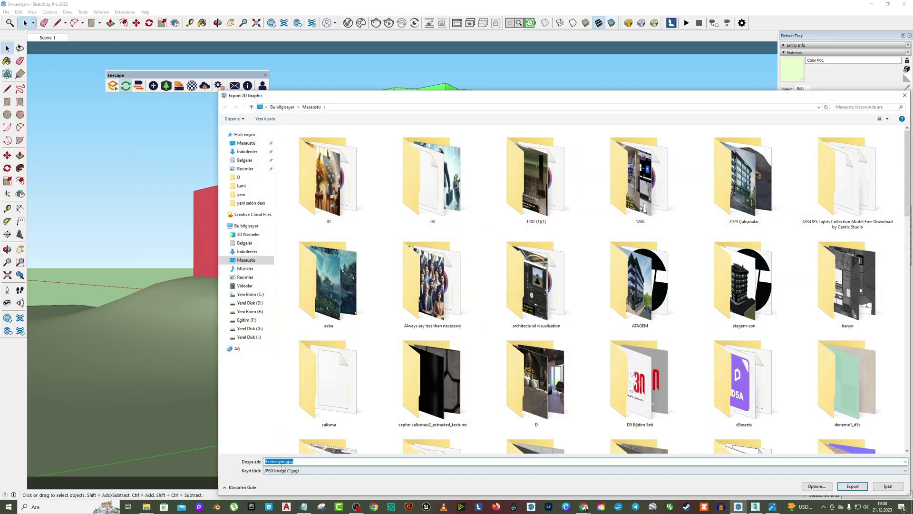
{"action": "left_click", "coordinate": [853, 485]}
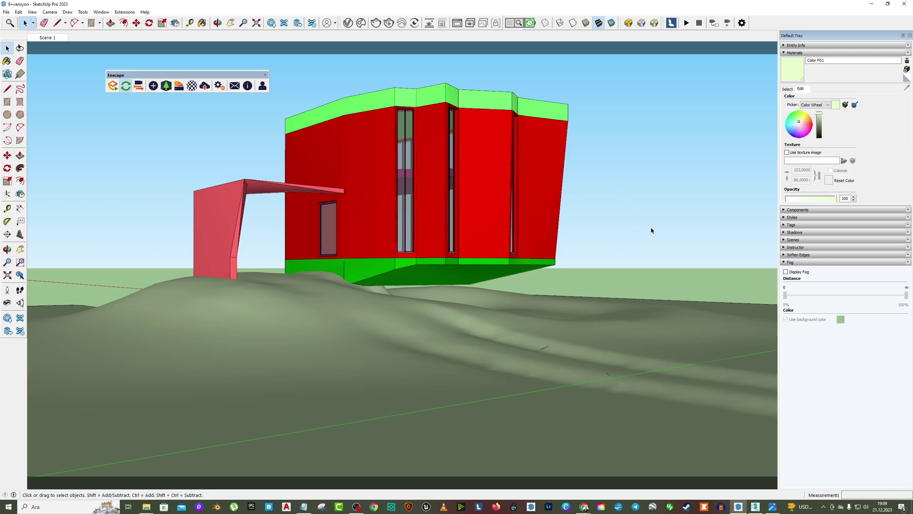
Switch back to VISOID, reload it for a new project, and set the input detail level to Textured.
{"action": "mouse_move", "coordinate": [585, 506]}
{"action": "left_click", "coordinate": [555, 472]}
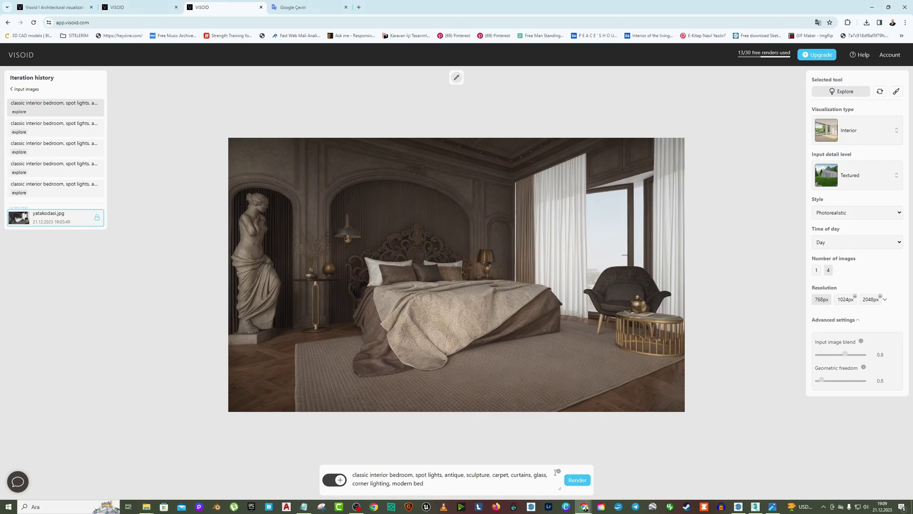
{"action": "left_click", "coordinate": [33, 22]}
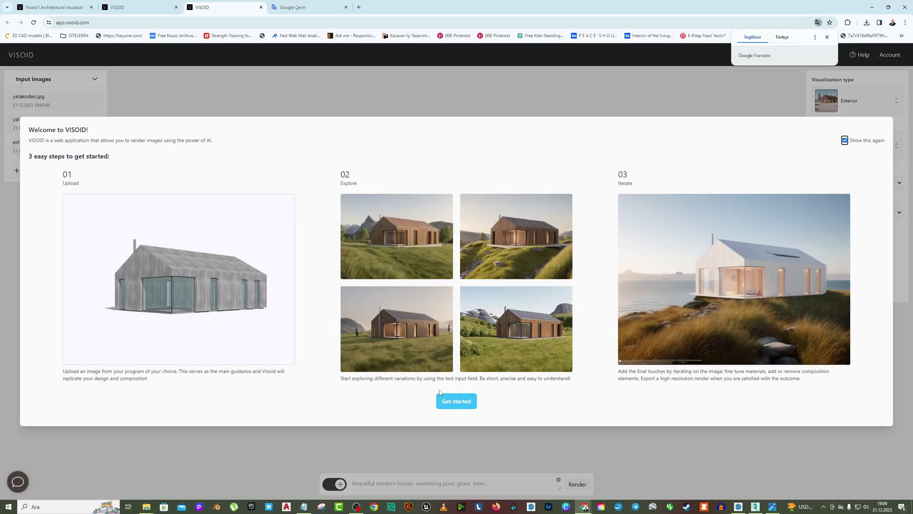
{"action": "left_click", "coordinate": [456, 401]}
{"action": "left_click", "coordinate": [865, 146]}
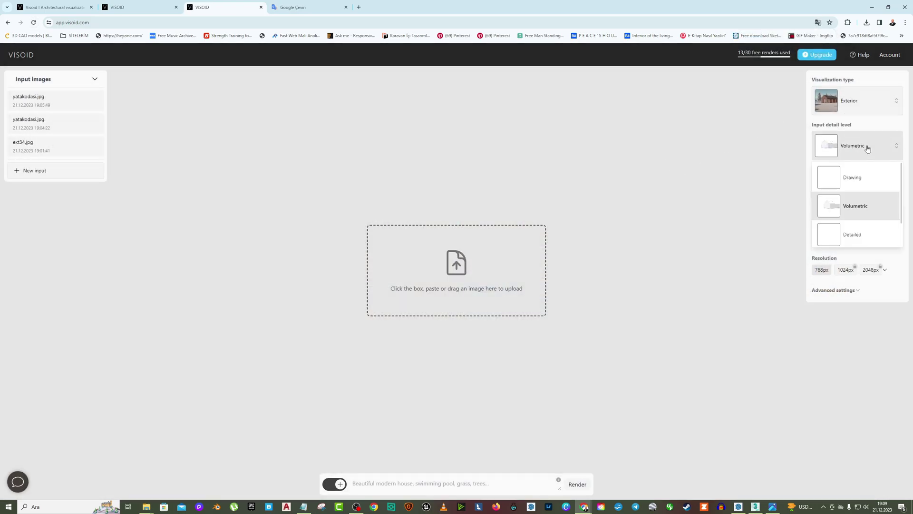
{"action": "left_click", "coordinate": [860, 236]}
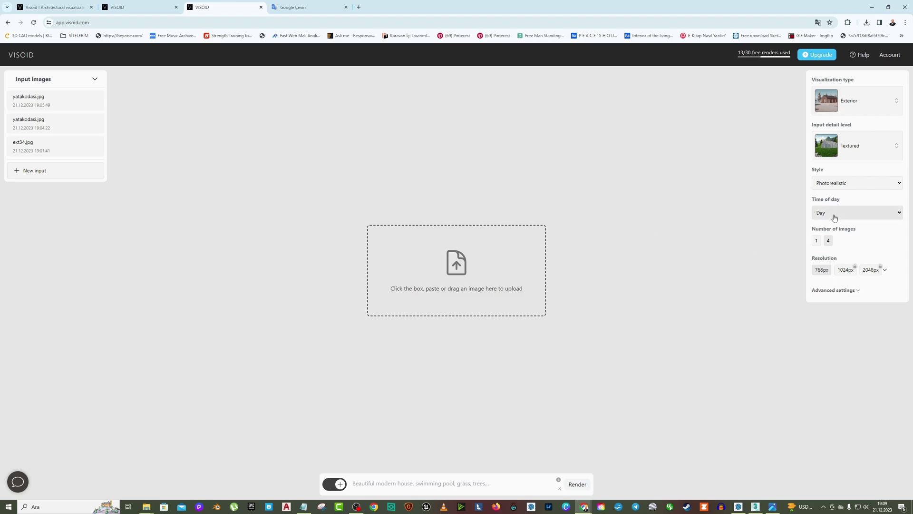
Upload 8+versiyon.jpg from the desktop as the input image and switch to Google Translate.
{"action": "left_click", "coordinate": [470, 272]}
{"action": "scroll", "coordinate": [663, 118], "scroll_direction": "down", "scroll_amount": 10}
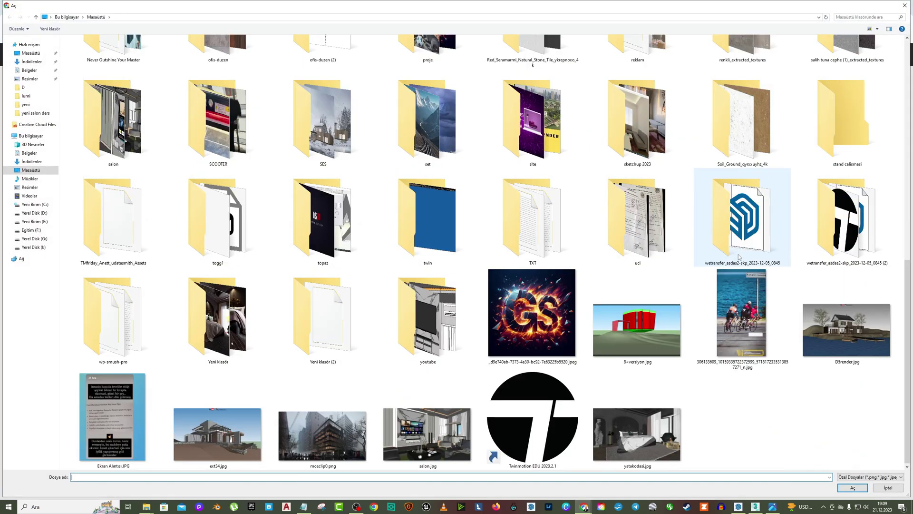
{"action": "left_click", "coordinate": [656, 326]}
{"action": "left_click", "coordinate": [853, 488]}
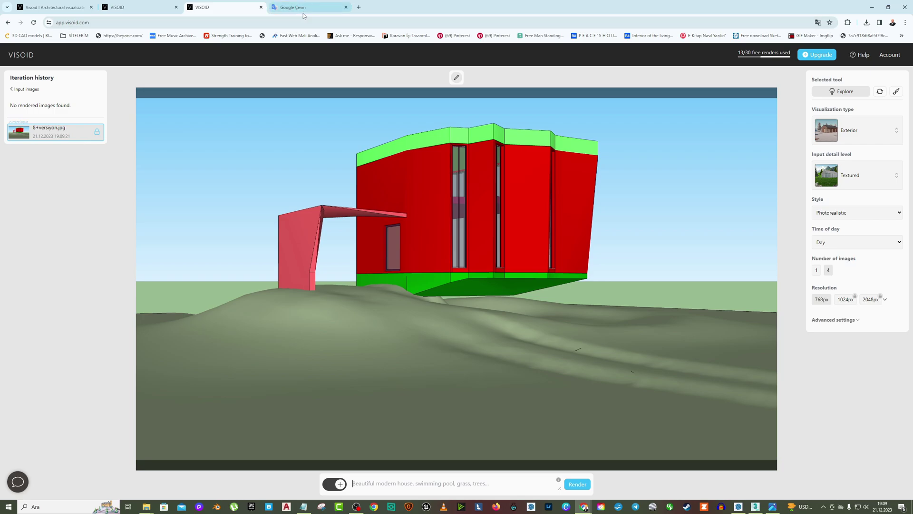
{"action": "left_click", "coordinate": [303, 13]}
{"action": "left_click_drag", "start_coordinate": [332, 147], "coordinate": [146, 127]}
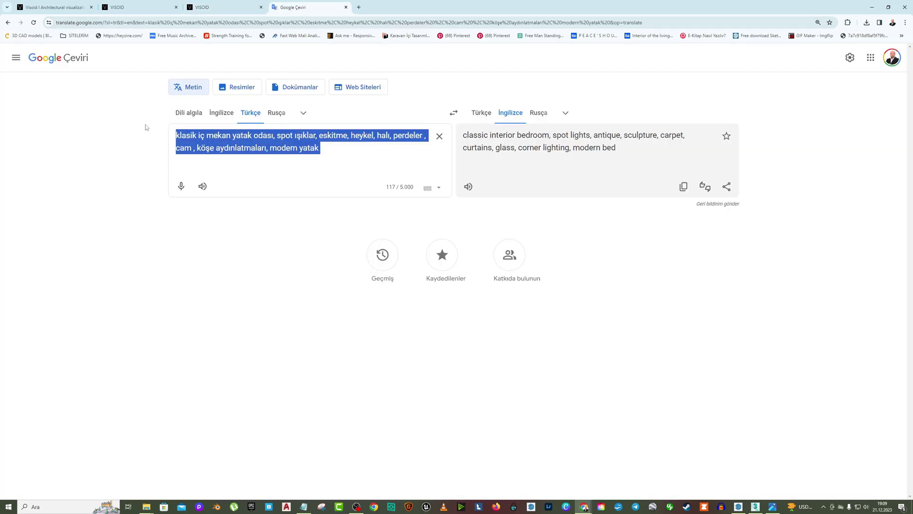
{"action": "type", "text": "grass,fo"}
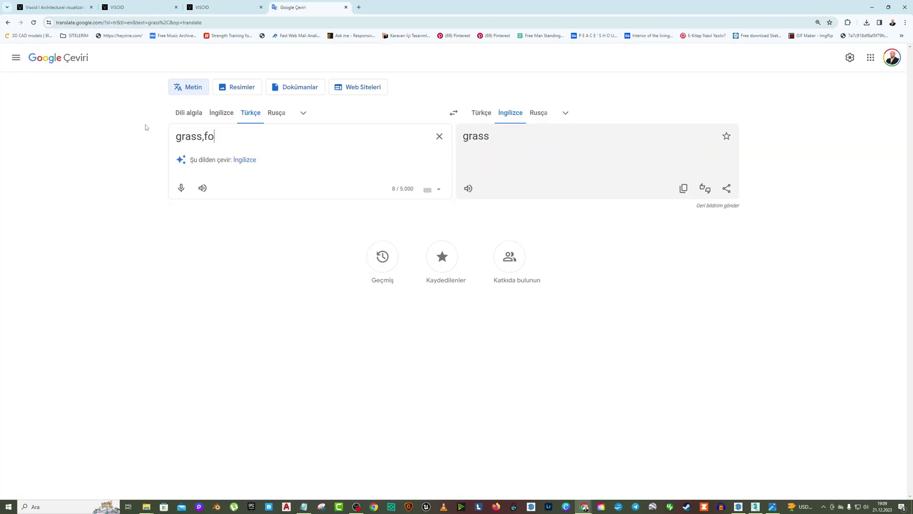
{"action": "type", "text": "rest,"}
Replace the Turkish source text with "çim,orman,çakıl,güneşli hava,bulutlar," for translation into English.
{"action": "key", "text": "ctrl+a"}
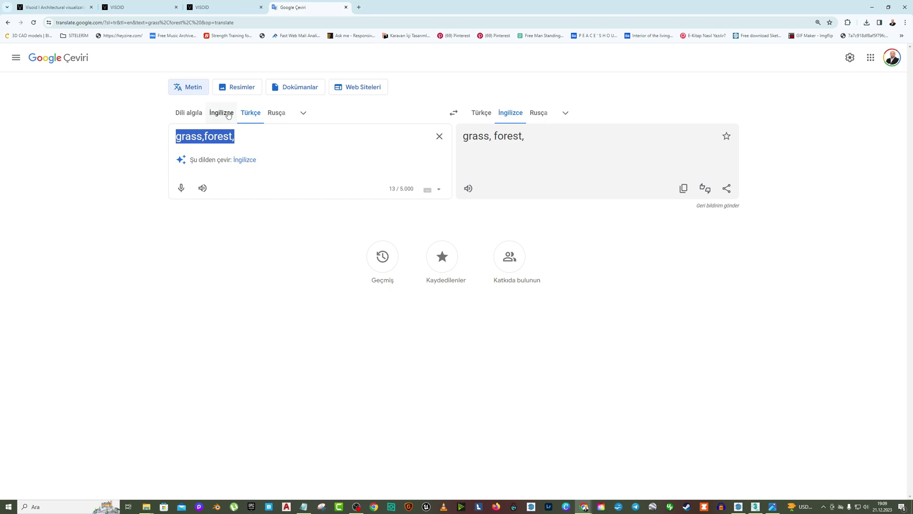
{"action": "type", "text": "çim"}
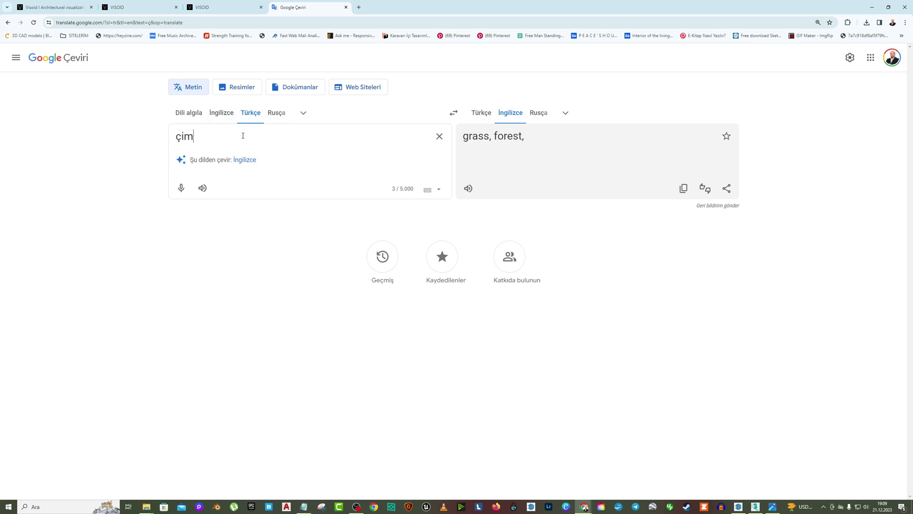
{"action": "type", "text": ",orman,"}
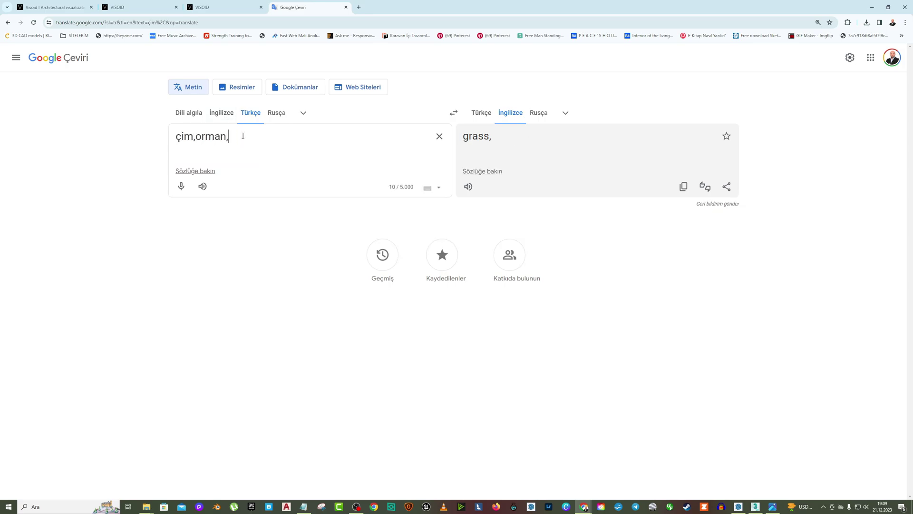
{"action": "type", "text": "çakıl,"}
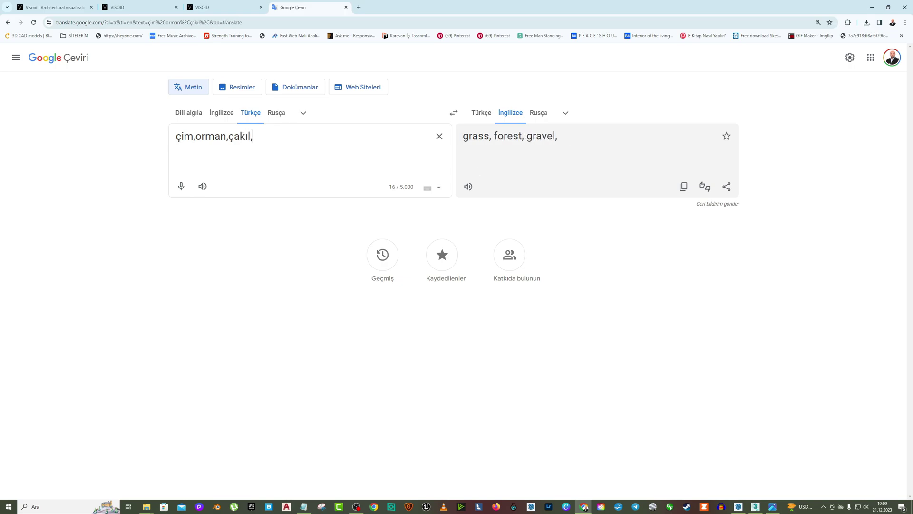
{"action": "type", "text": "güneşli hava,bu"}
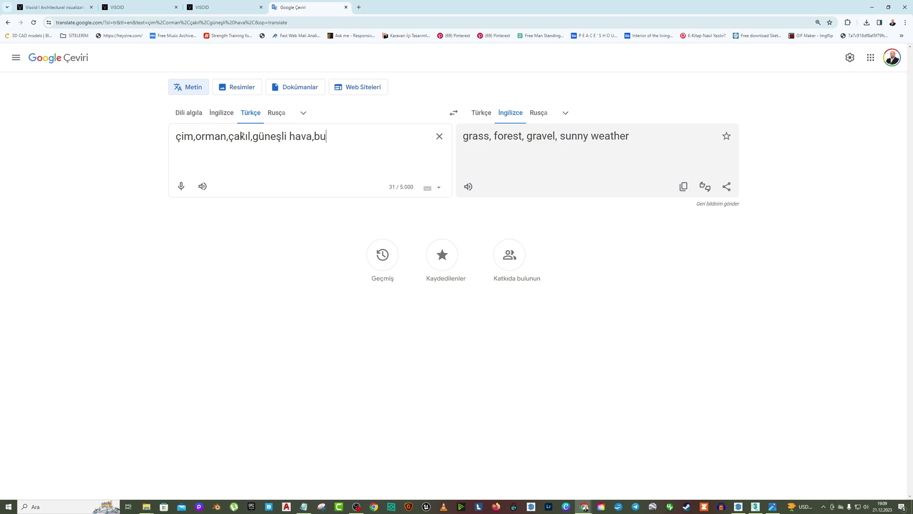
{"action": "type", "text": "lutlar,"}
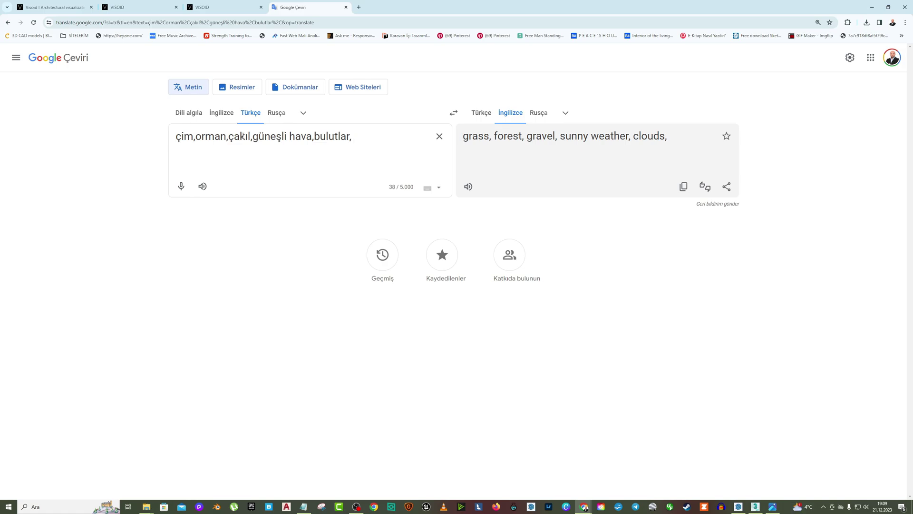
Append "göl,çamur,arazi aracı," to the Turkish source text for translation into English.
{"action": "type", "text": "gölçam"}
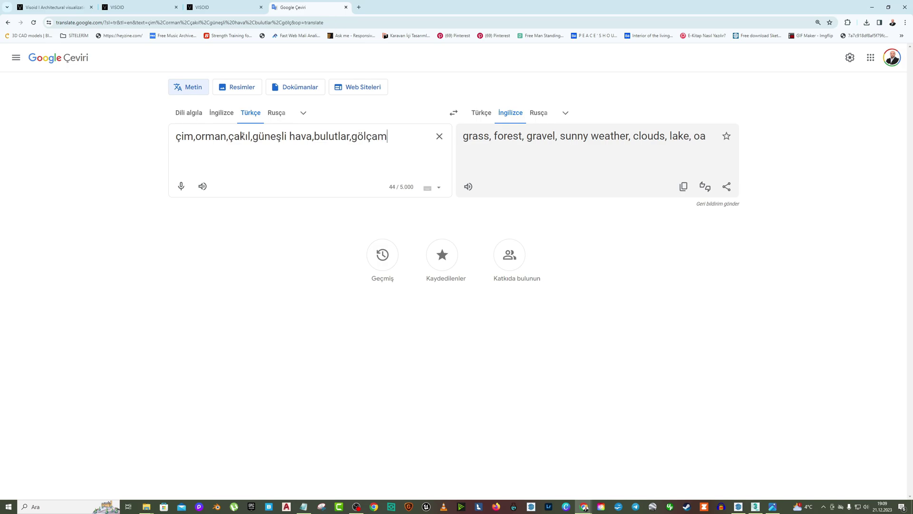
{"action": "type", "text": "ur,ara"}
{"action": "key", "text": "BackSpace"}
{"action": "key", "text": "BackSpace"}
{"action": "key", "text": "BackSpace"}
{"action": "key", "text": "BackSpace"}
{"action": "key", "text": "BackSpace"}
{"action": "key", "text": "BackSpace"}
{"action": "key", "text": "BackSpace"}
{"action": "key", "text": "BackSpace"}
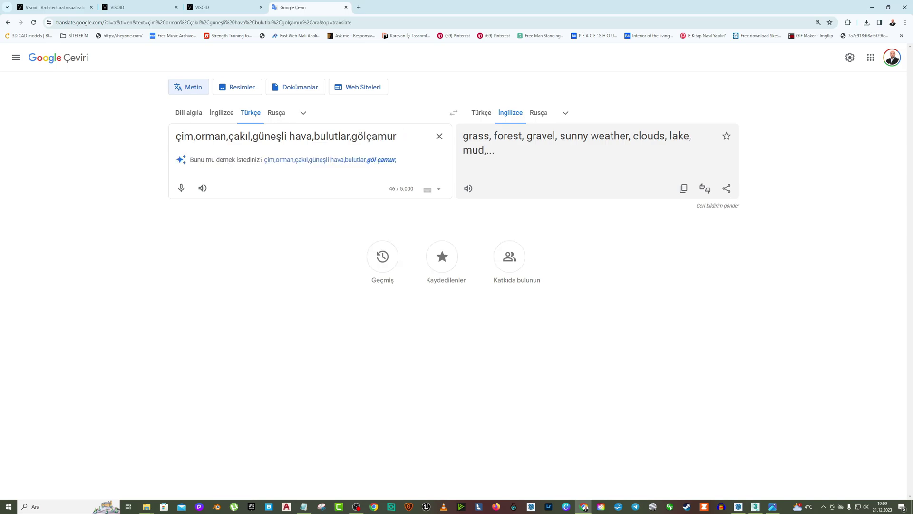
{"action": "key", "text": "BackSpace"}
{"action": "key", "text": "BackSpace"}
{"action": "type", "text": "l"}
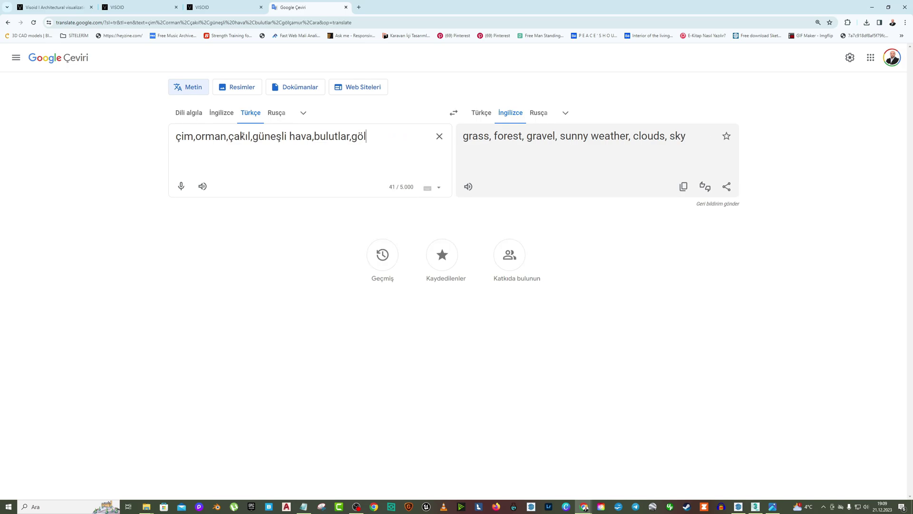
{"action": "type", "text": ",çamur,a"}
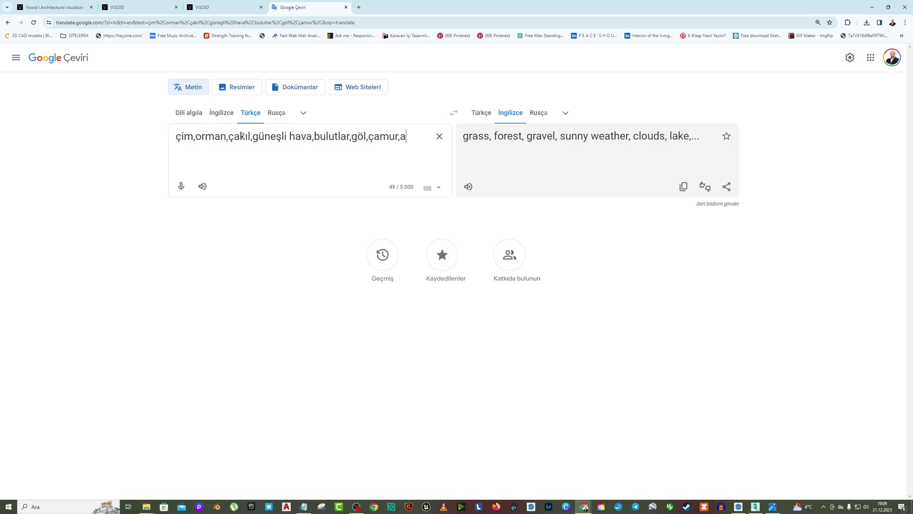
{"action": "type", "text": "razi aracı,"}
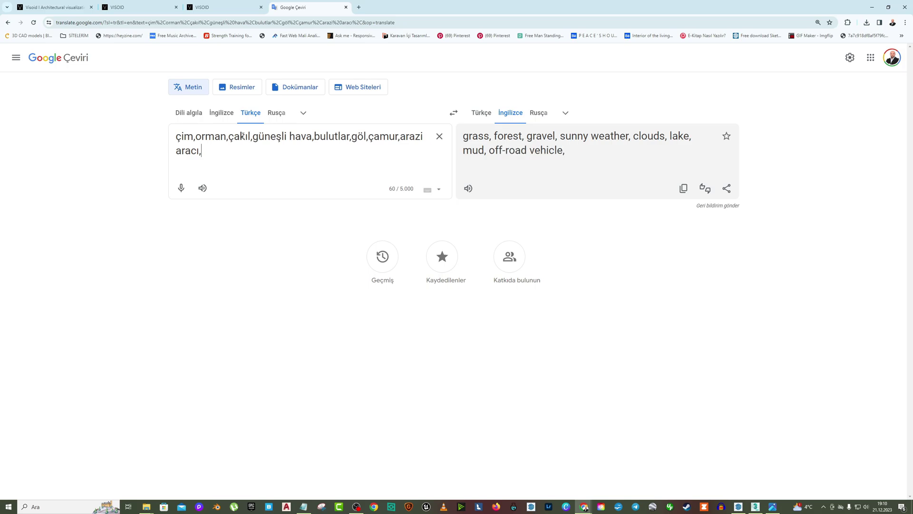
Extend the Turkish source text with "kir,eski bir modern ev,".
{"action": "type", "text": "kı"}
{"action": "key", "text": "BackSpace"}
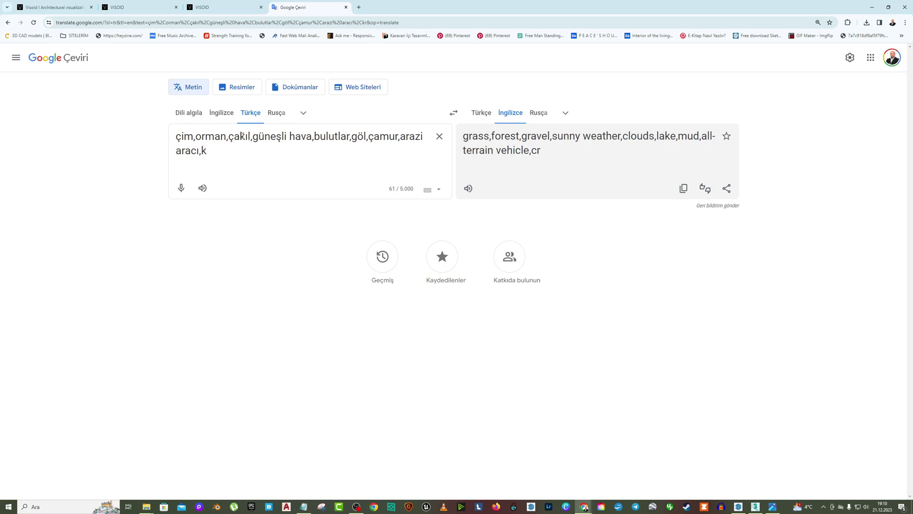
{"action": "type", "text": "ir,eski bir "}
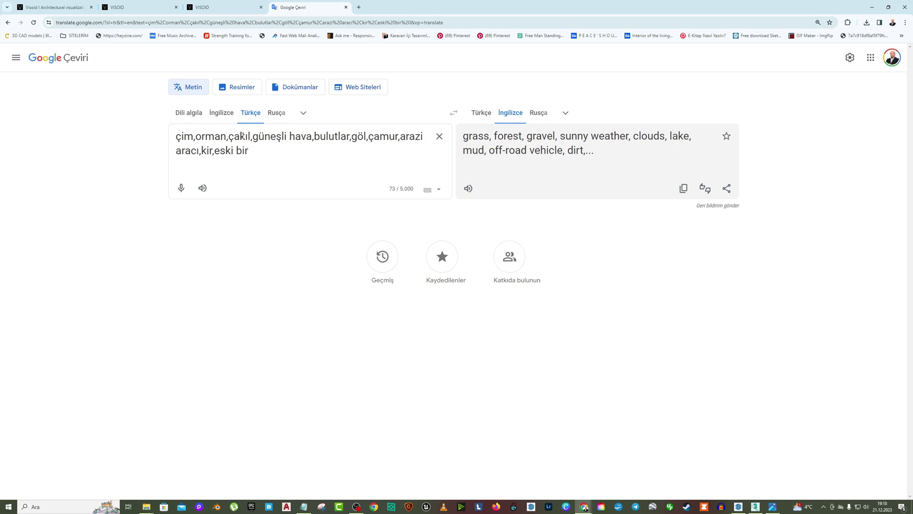
{"action": "type", "text": "modern ev,"}
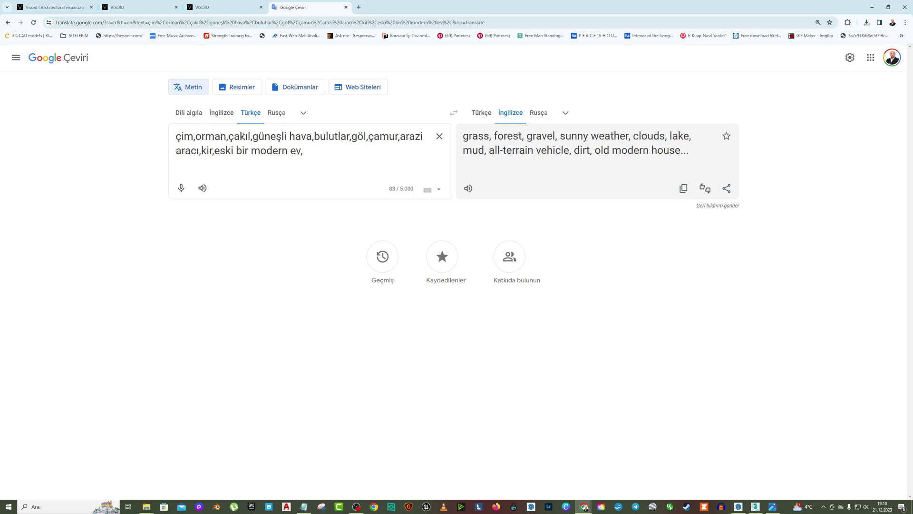
{"action": "key", "text": "BackSpace"}
{"action": "type", "text": ","}
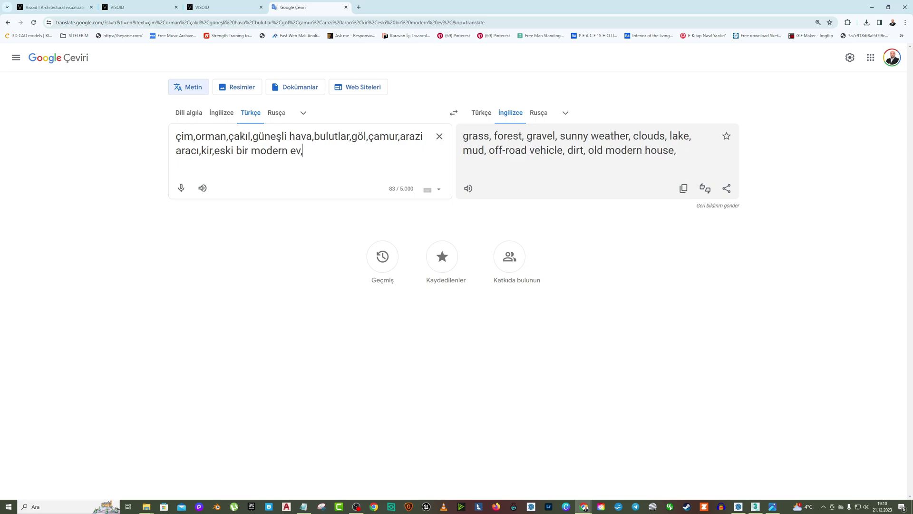
Complete the Turkish source text with the materials and landscaping terms "beton,cam,demir,ot ,peyzaj".
{"action": "type", "text": "betoni"}
{"action": "key", "text": "BackSpace"}
{"action": "type", "text": ",cam"}
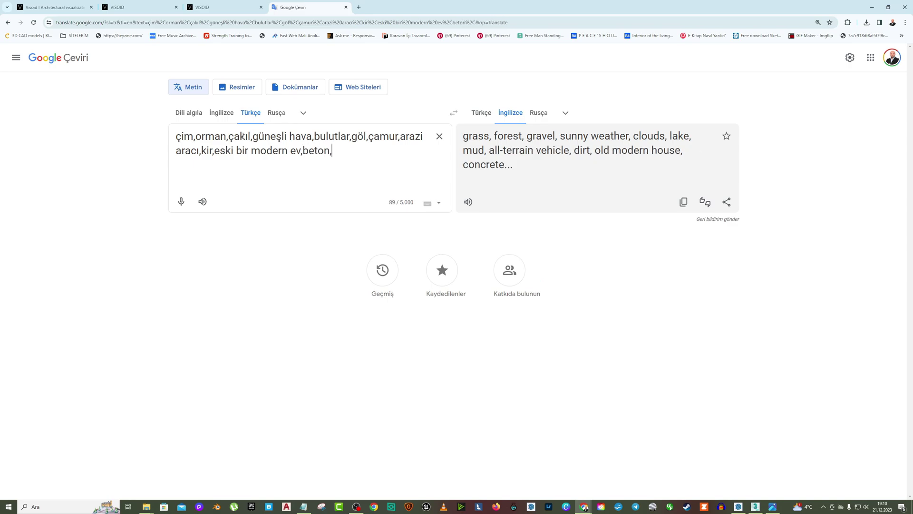
{"action": "type", "text": ",demir,"}
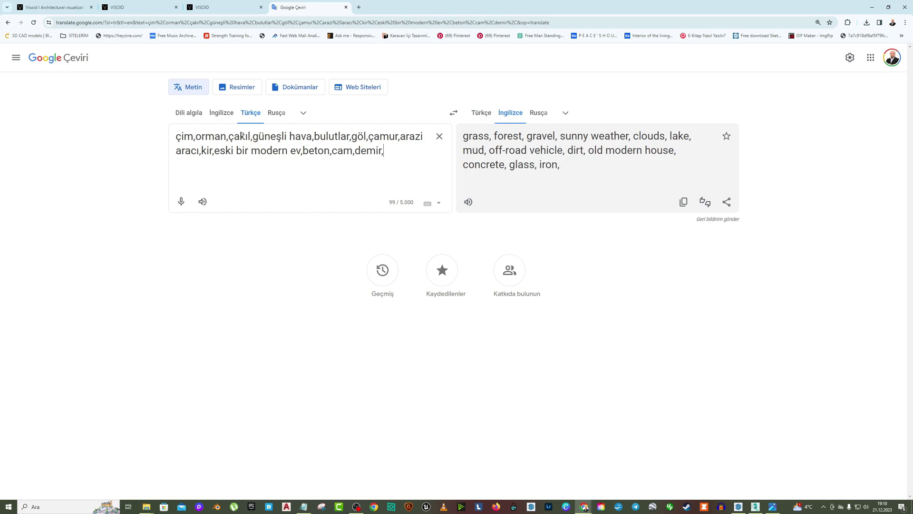
{"action": "type", "text": "ot ve"}
{"action": "key", "text": "BackSpace"}
{"action": "key", "text": "BackSpace"}
{"action": "key", "text": "BackSpace"}
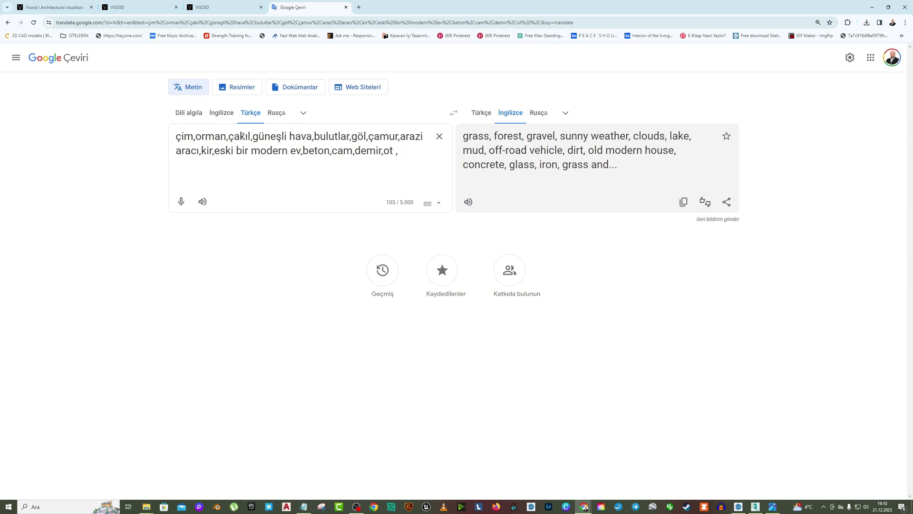
{"action": "type", "text": ",peyzak"}
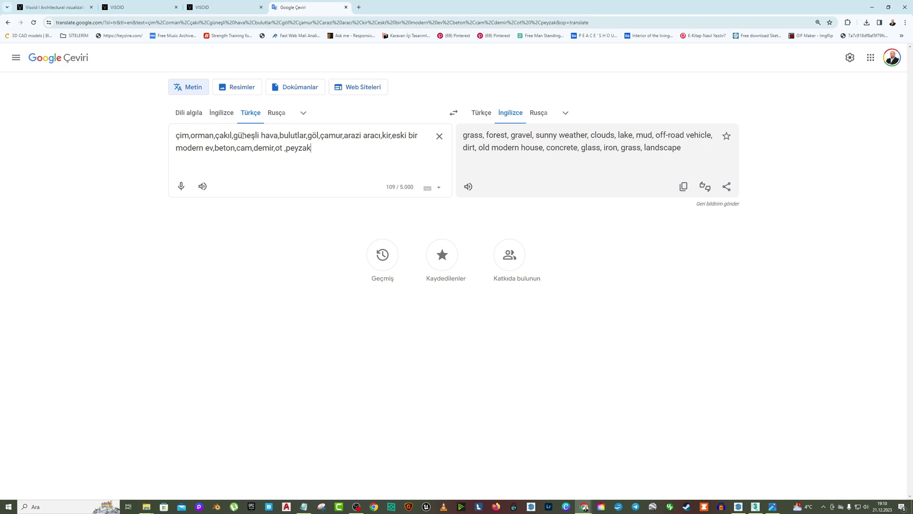
{"action": "key", "text": "BackSpace"}
{"action": "type", "text": "j"}
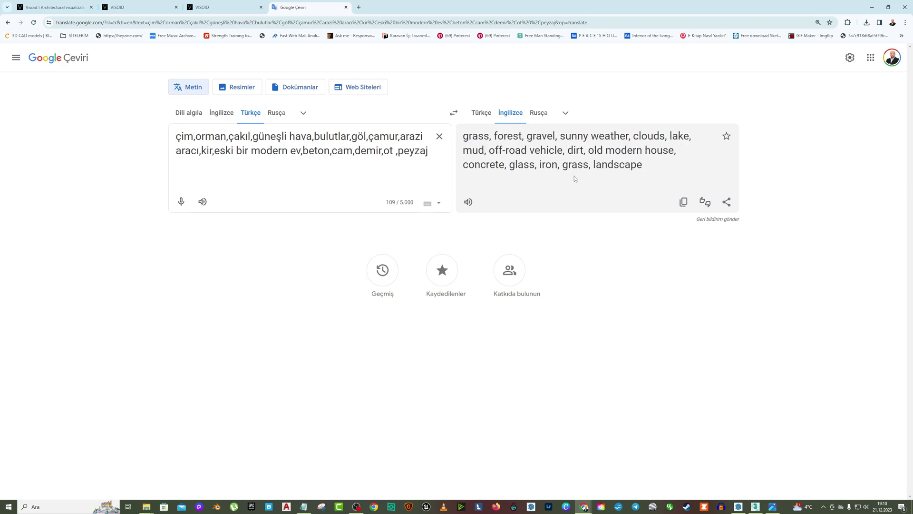
Copy the English translation, paste it as the prompt for 8+versiyon.jpg in VISOID, and render four images.
{"action": "left_click", "coordinate": [683, 201]}
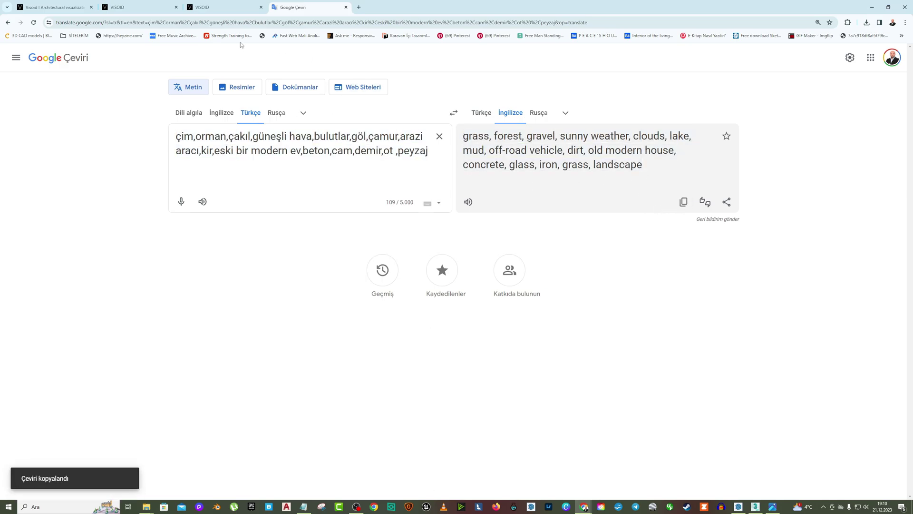
{"action": "left_click", "coordinate": [226, 7]}
{"action": "type", "text": "grass, forest, gravel, sunny weather, clouds, lake, mud, off-road vehicle, dirt, old modern house, concrete, glass, iron, grass, landscape"}
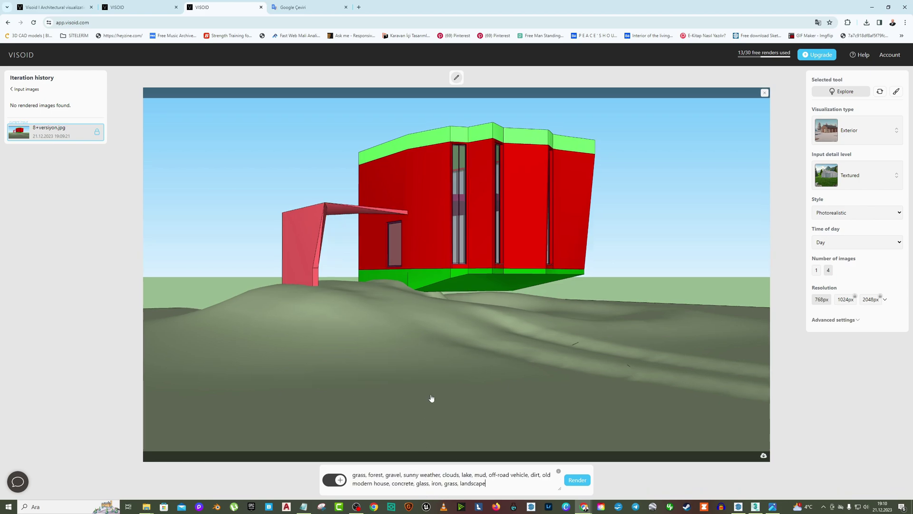
{"action": "left_click", "coordinate": [578, 480]}
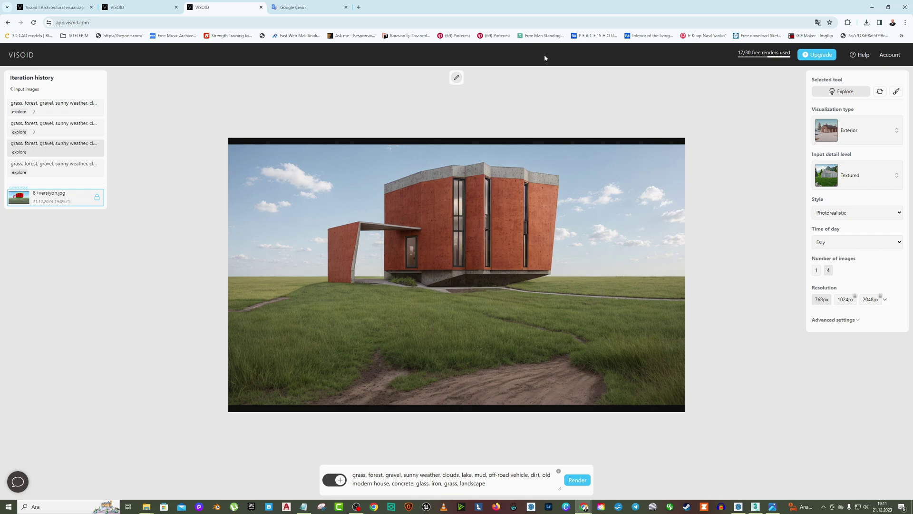
Compare the four finished renders of the red building in the iteration history.
{"action": "left_click", "coordinate": [58, 171]}
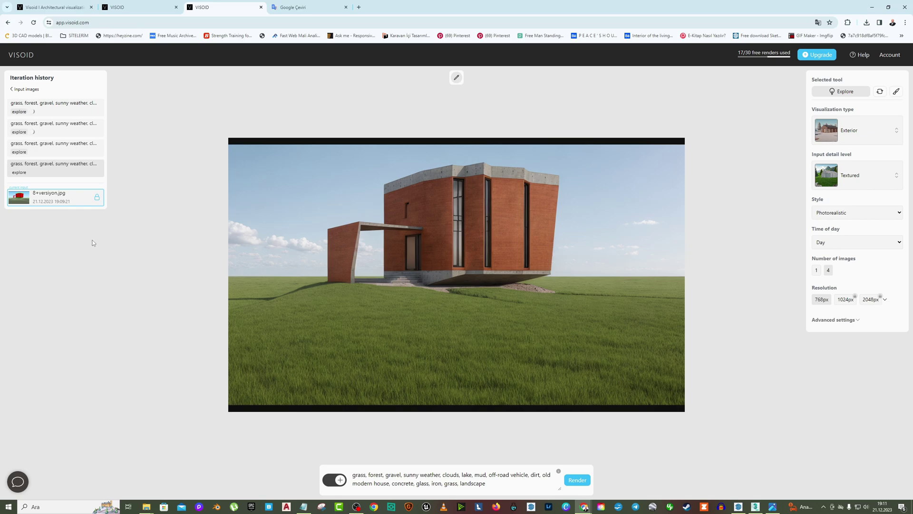
{"action": "left_click", "coordinate": [50, 147]}
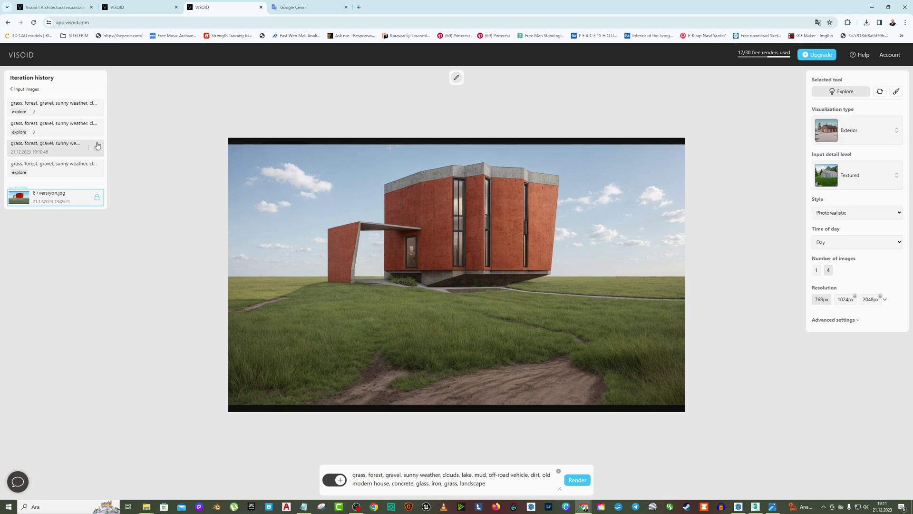
{"action": "left_click", "coordinate": [43, 167]}
{"action": "left_click", "coordinate": [43, 148]}
{"action": "left_click", "coordinate": [35, 125]}
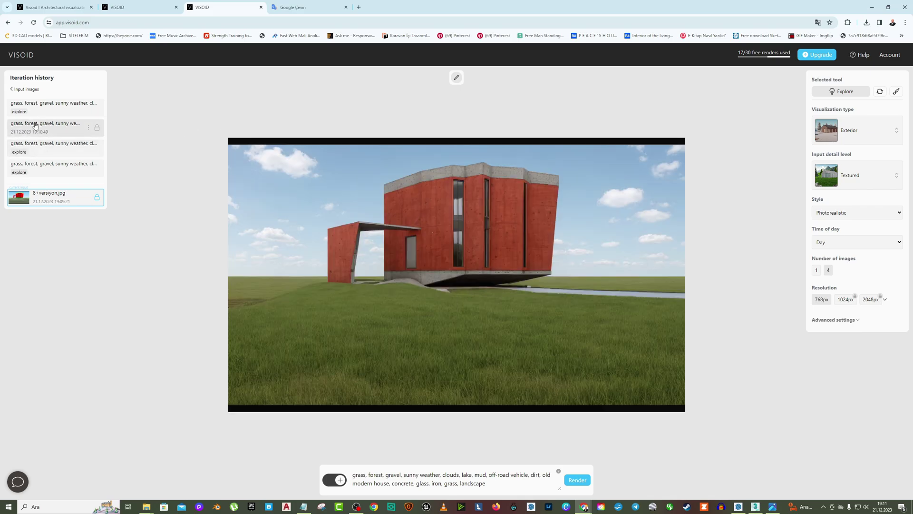
{"action": "left_click", "coordinate": [36, 110]}
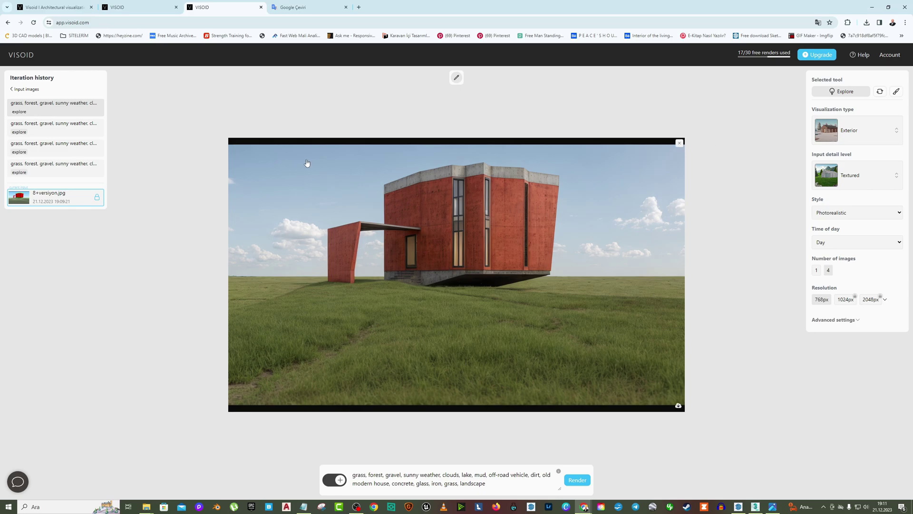
{"action": "left_click", "coordinate": [58, 164]}
{"action": "left_click", "coordinate": [61, 149]}
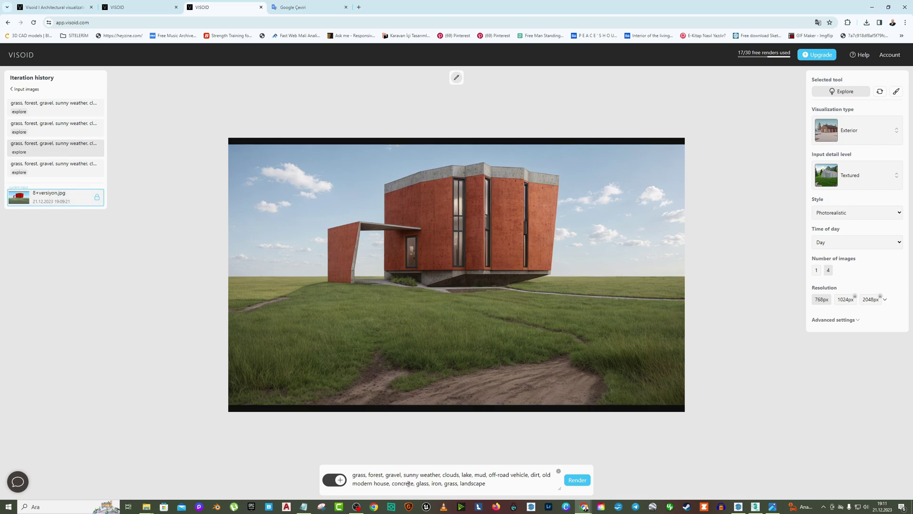
Append ",mud road,rain" to the prompt and render four more images.
{"action": "left_click", "coordinate": [516, 484]}
{"action": "type", "text": ",ro"}
{"action": "type", "text": "mud ro"}
{"action": "type", "text": "ad"}
{"action": "type", "text": ","}
{"action": "type", "text": "yağö"}
{"action": "key", "text": "BackSpace"}
{"action": "key", "text": "BackSpace"}
{"action": "key", "text": "BackSpace"}
{"action": "left_click", "coordinate": [581, 481]}
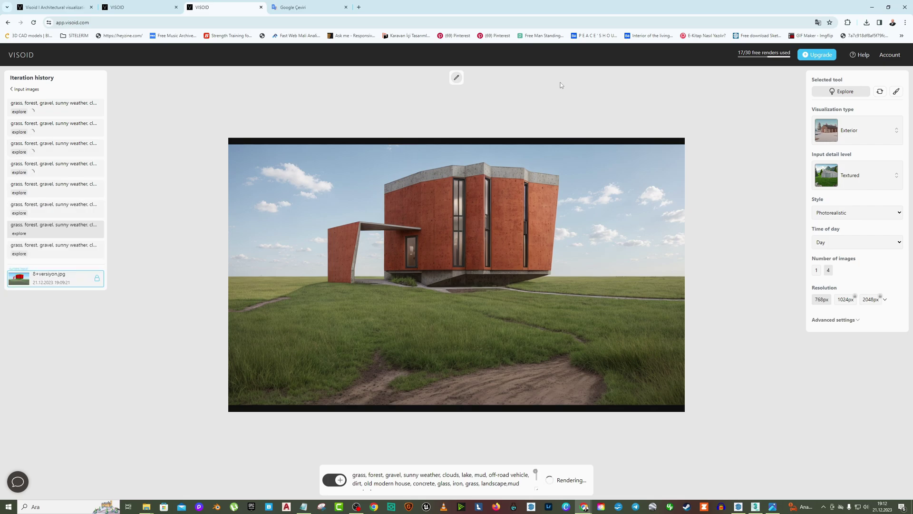
View the first new mud-road render, and switch to SketchUp to inspect the model's glazed facade from another side.
{"action": "left_click", "coordinate": [55, 171]}
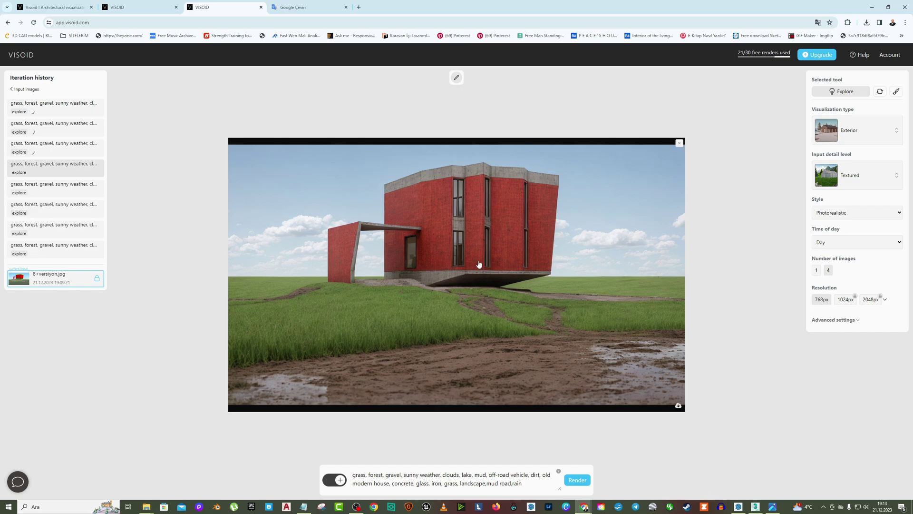
{"action": "left_click", "coordinate": [739, 508]}
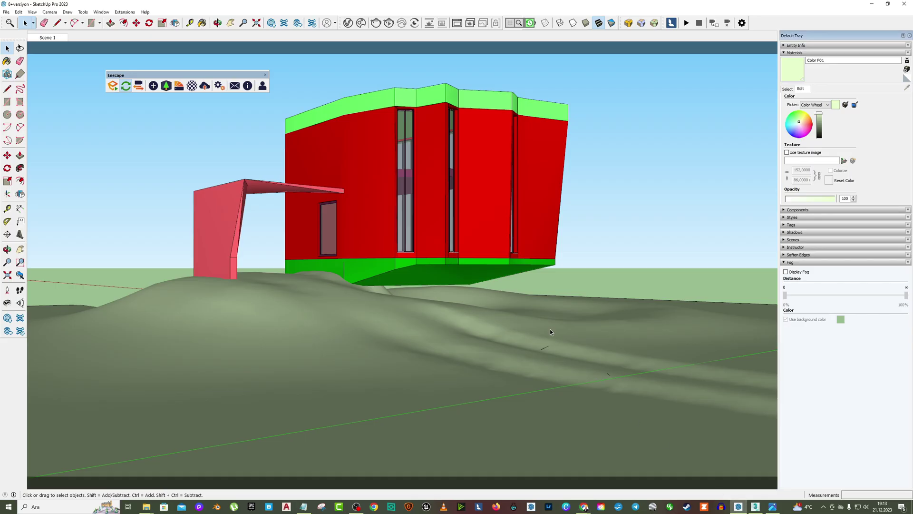
{"action": "mouse_move", "coordinate": [555, 261]}
{"action": "middle_mouse_down"}
{"action": "mouse_move", "coordinate": [311, 284]}
{"action": "mouse_move", "coordinate": [323, 279]}
{"action": "middle_mouse_up"}
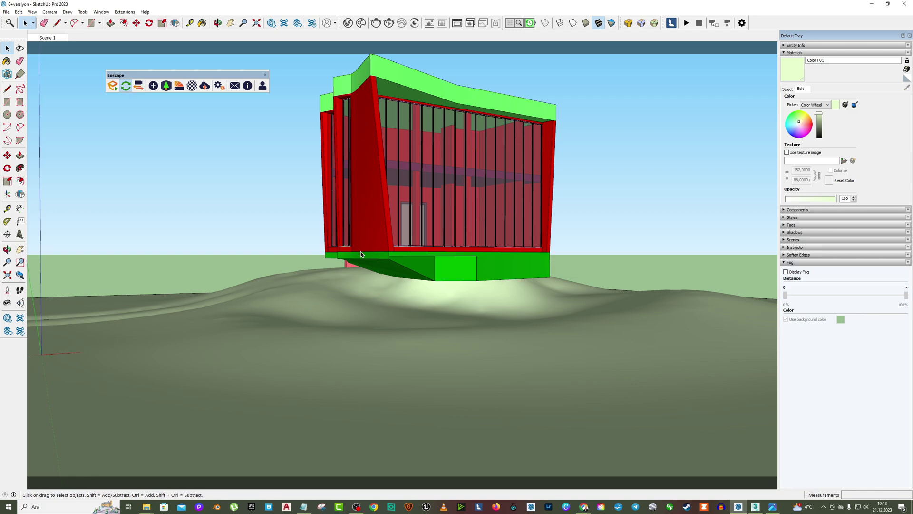
{"action": "left_click", "coordinate": [871, 3]}
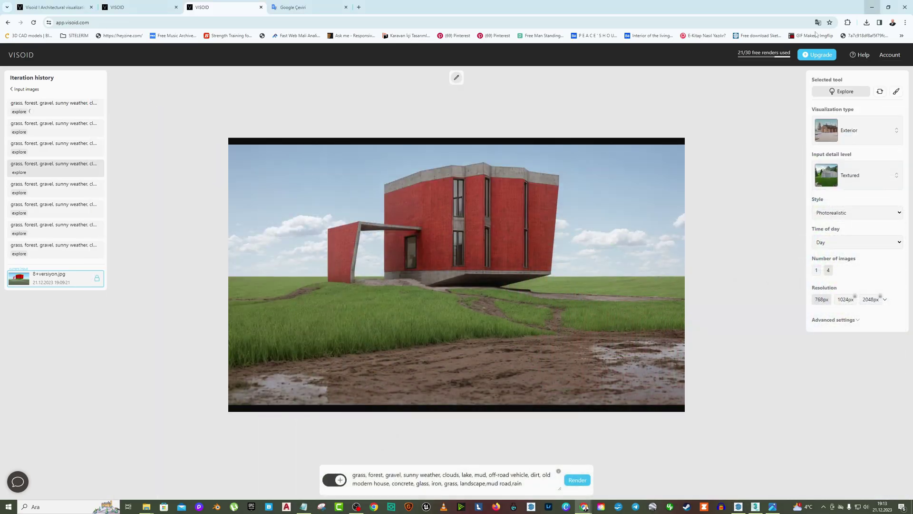
Back in VISOID, view the other three renders from the mud road and rain prompt.
{"action": "left_click", "coordinate": [49, 148]}
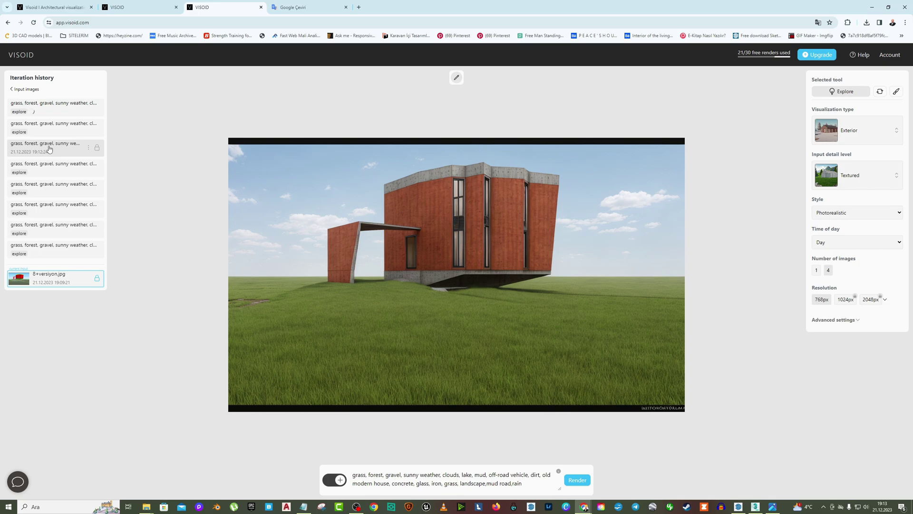
{"action": "left_click", "coordinate": [45, 135]}
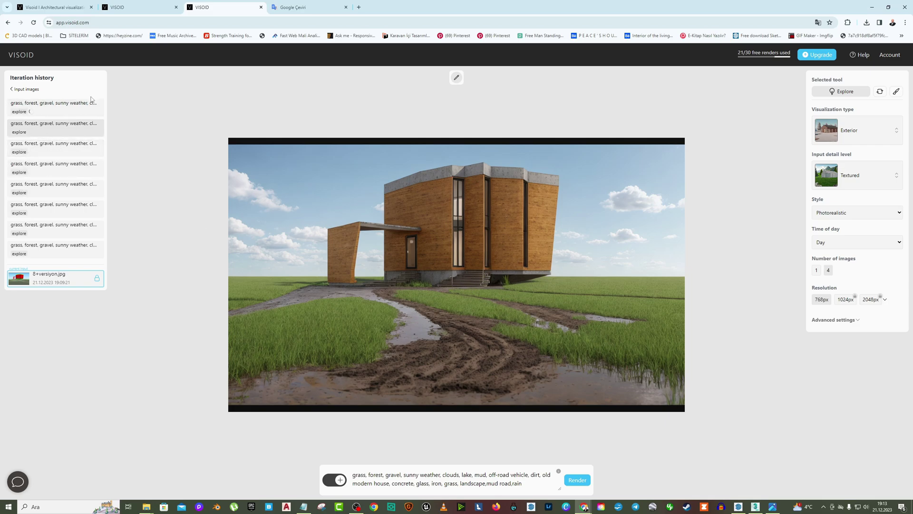
{"action": "left_click", "coordinate": [44, 111]}
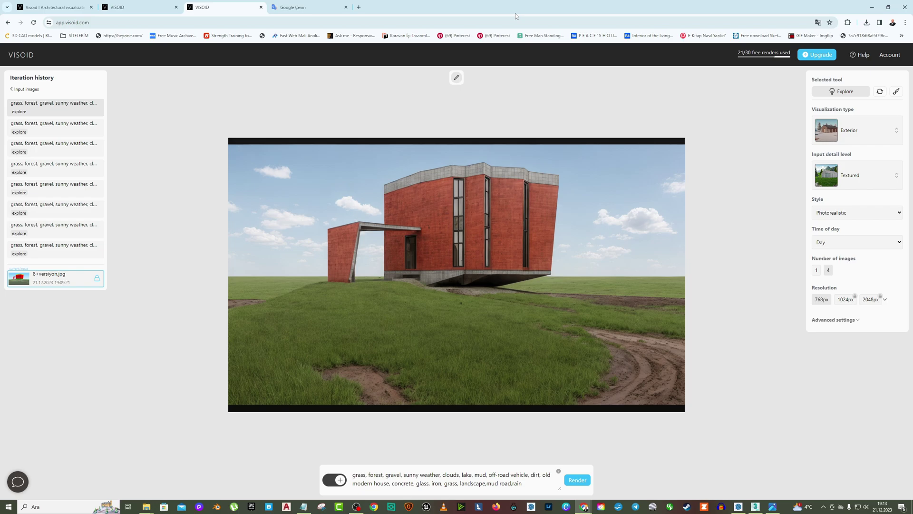
Open Facebook in a new browser tab and go to the discussion page of the Sketchup Türkiye group.
{"action": "left_click", "coordinate": [359, 7]}
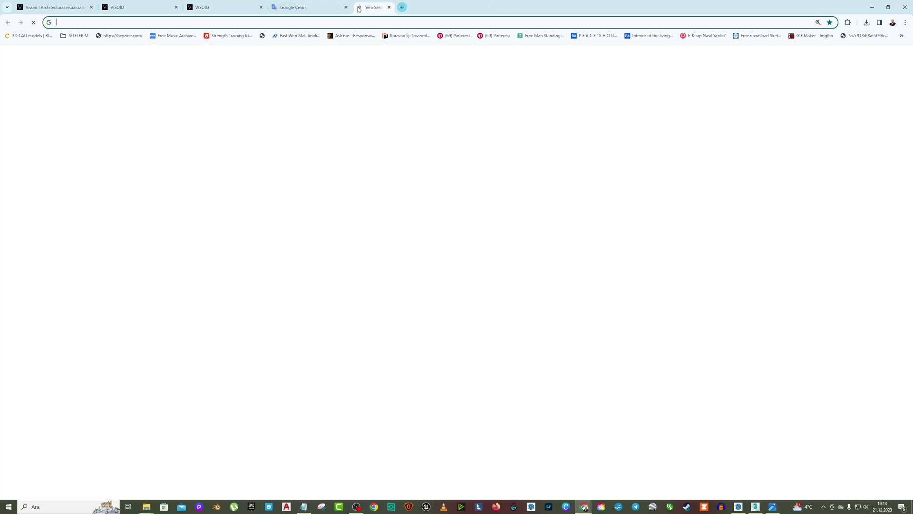
{"action": "left_click", "coordinate": [378, 321]}
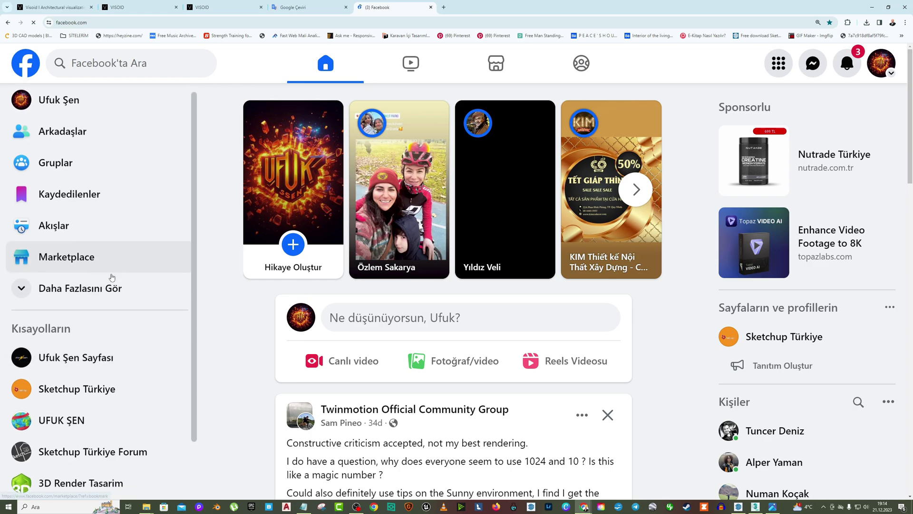
{"action": "scroll", "coordinate": [112, 281], "scroll_direction": "down", "scroll_amount": 2}
{"action": "scroll", "coordinate": [84, 381], "scroll_direction": "down", "scroll_amount": 3}
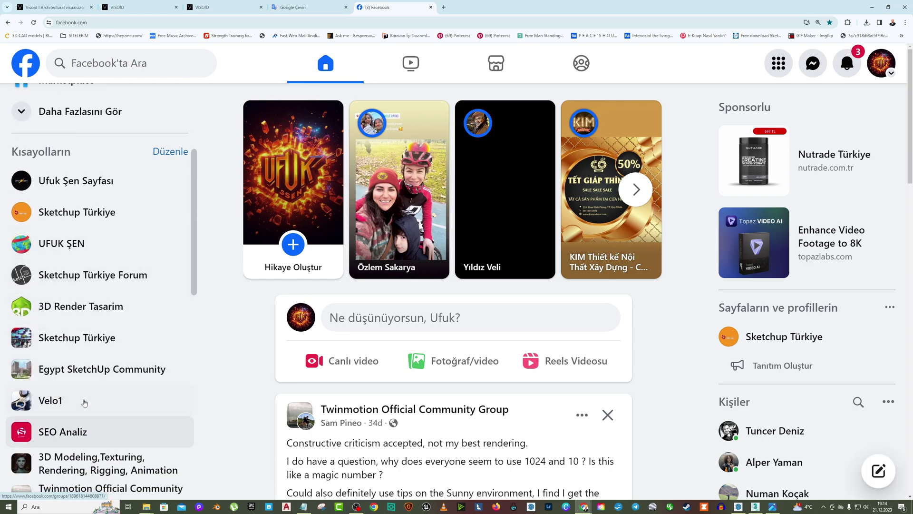
{"action": "left_click", "coordinate": [77, 338]}
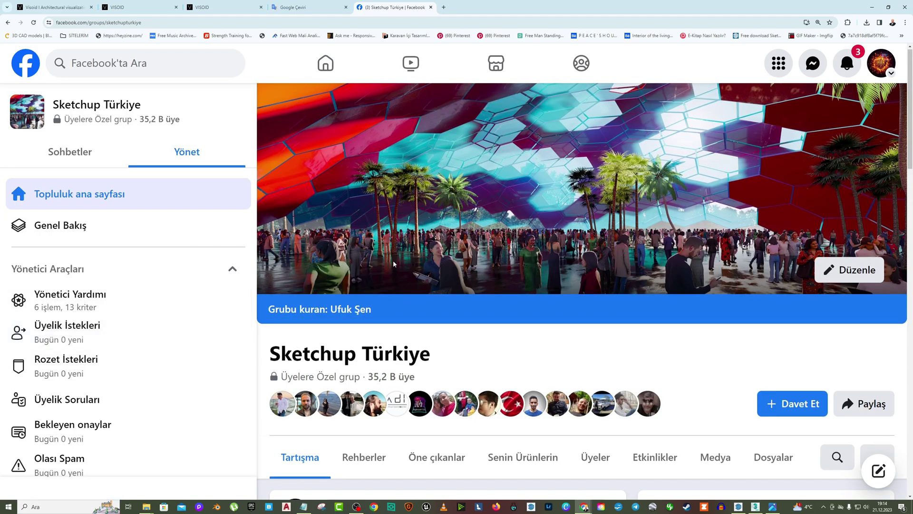
{"action": "scroll", "coordinate": [393, 264], "scroll_direction": "down", "scroll_amount": 3}
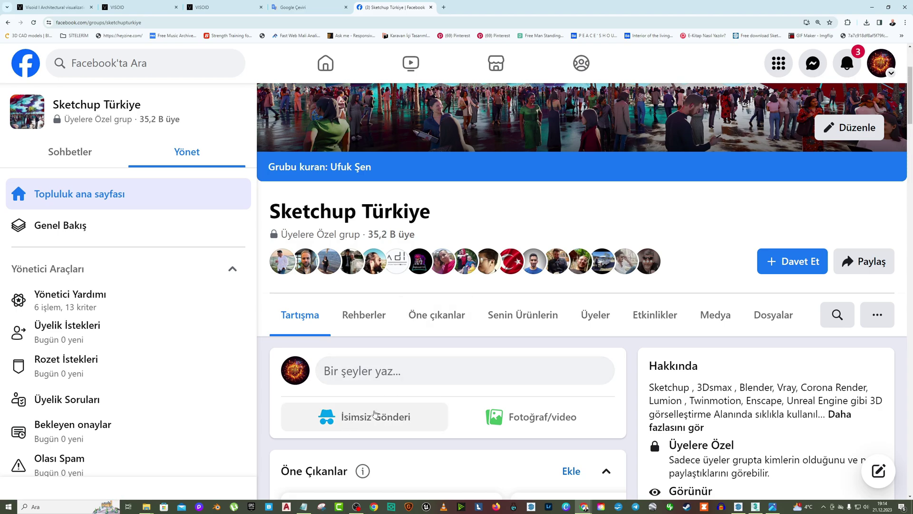